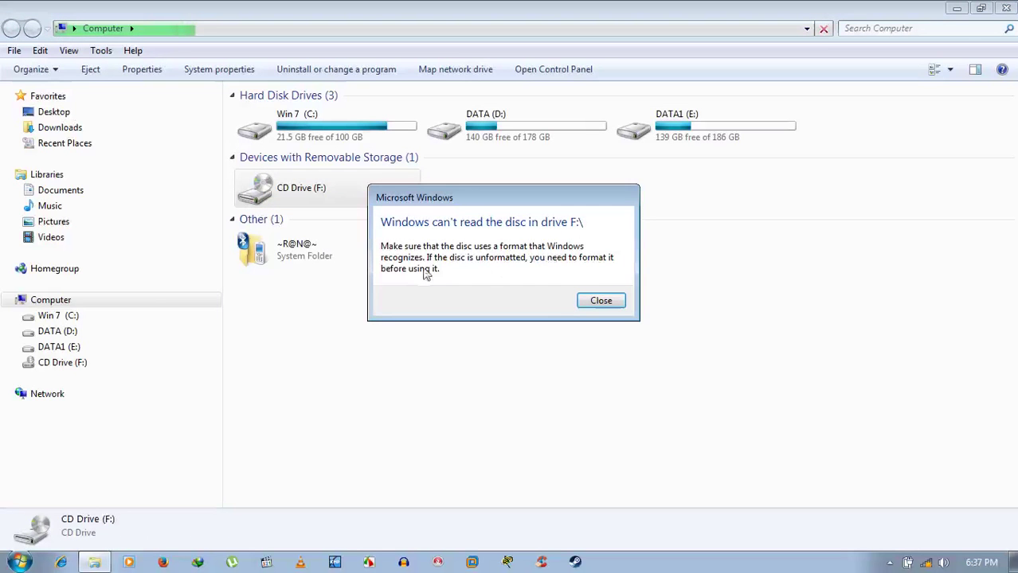
# Step: Try to open the disc in CD Drive (F:), dismiss the messages and close the Computer window
pyautogui.click(604, 301)
pyautogui.doubleClick(295, 191)
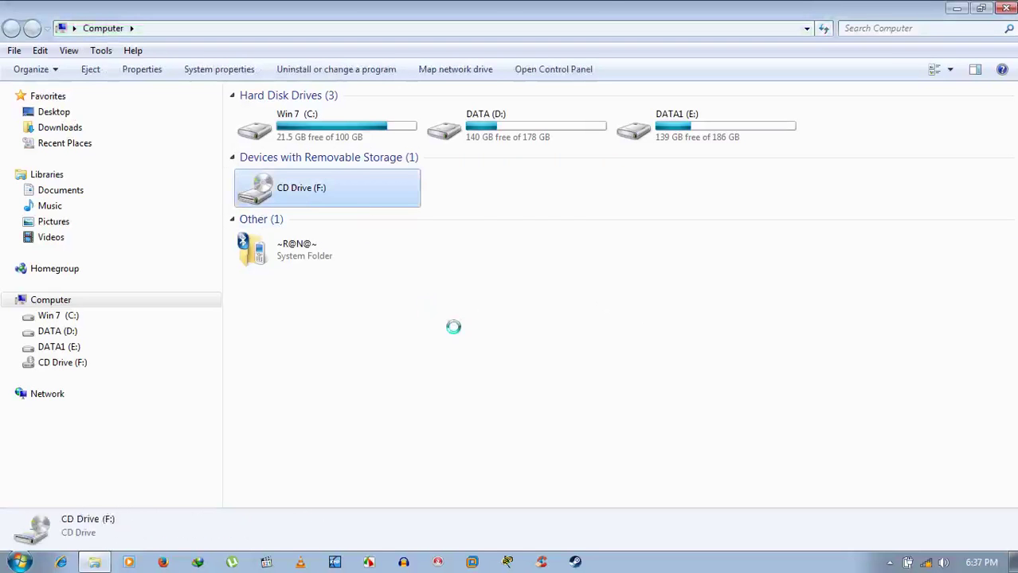
pyautogui.click(604, 302)
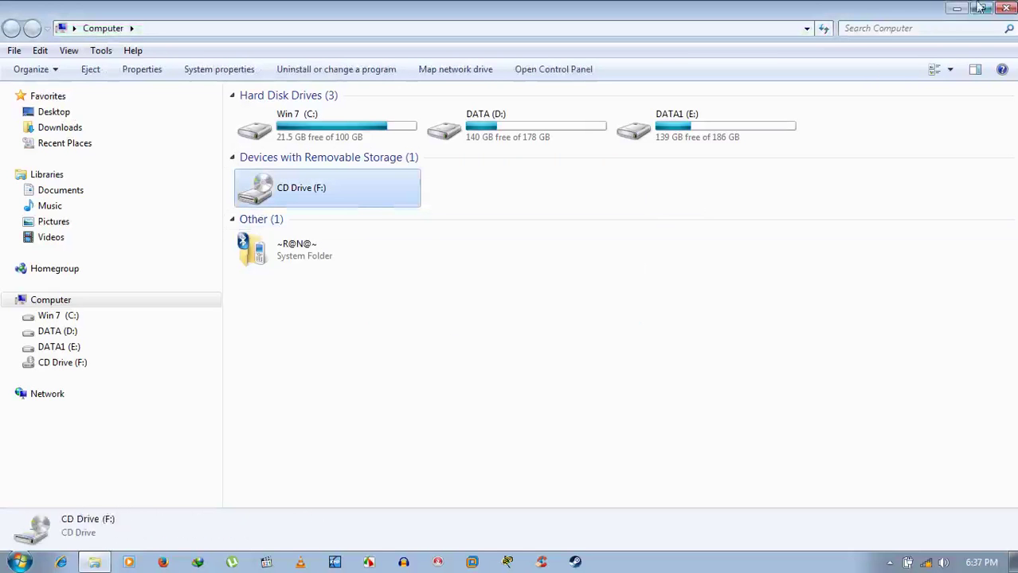
pyautogui.click(24, 365)
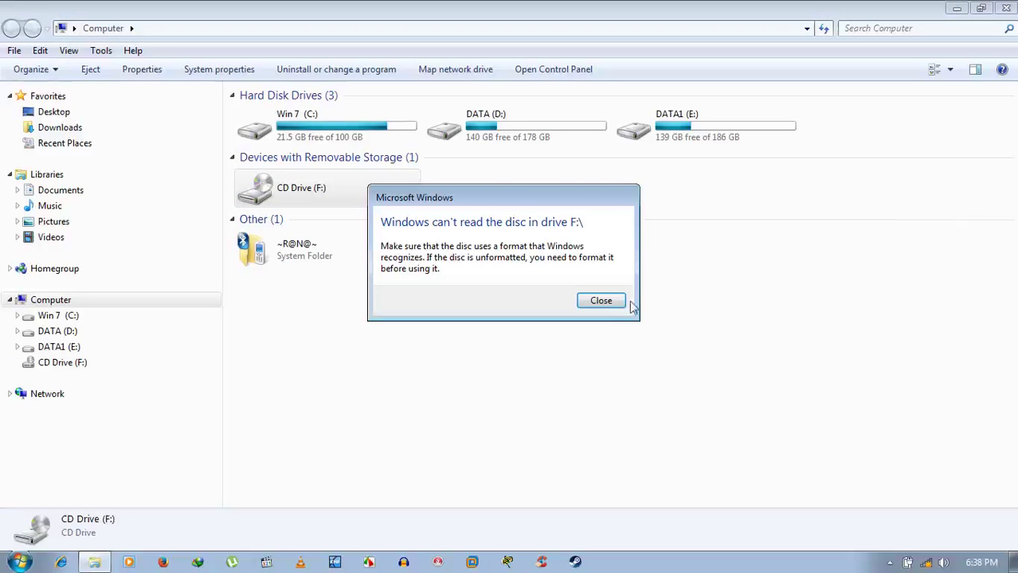
pyautogui.click(617, 302)
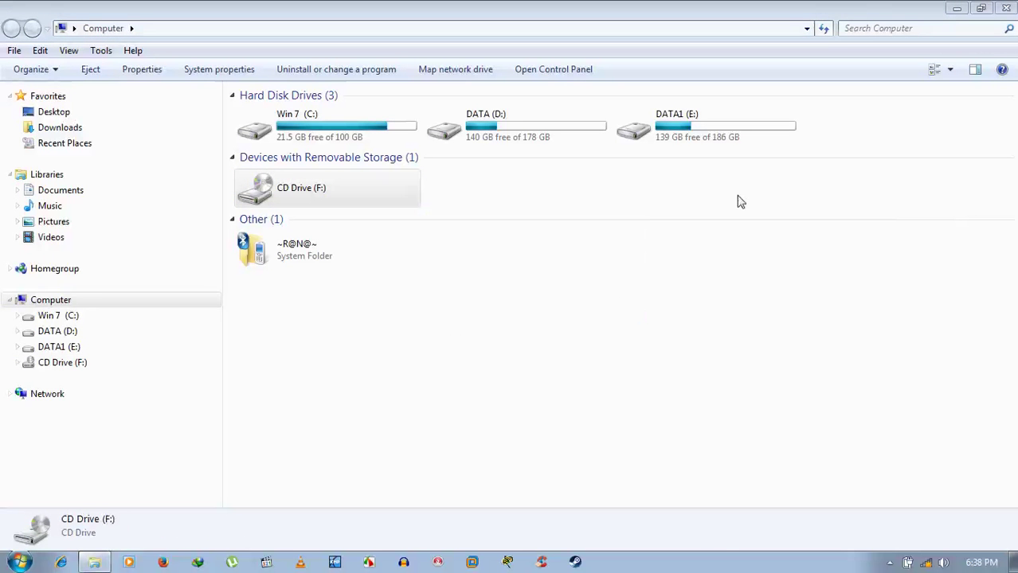
pyautogui.click(1007, 8)
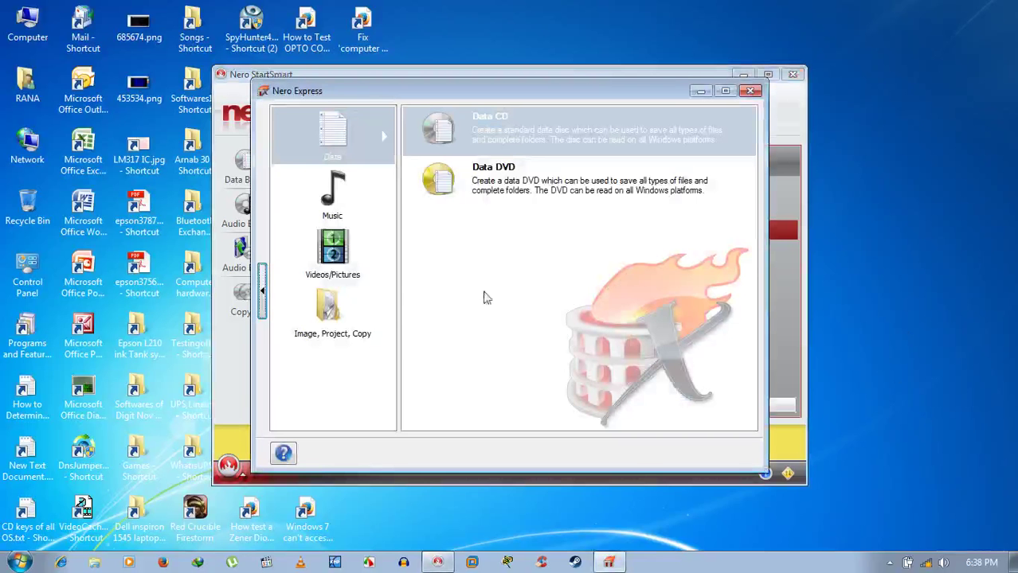
# Step: In Nero Express, examine and refresh the disc information for the F: TS8XDVDR Transcend recorder
pyautogui.click(263, 291)
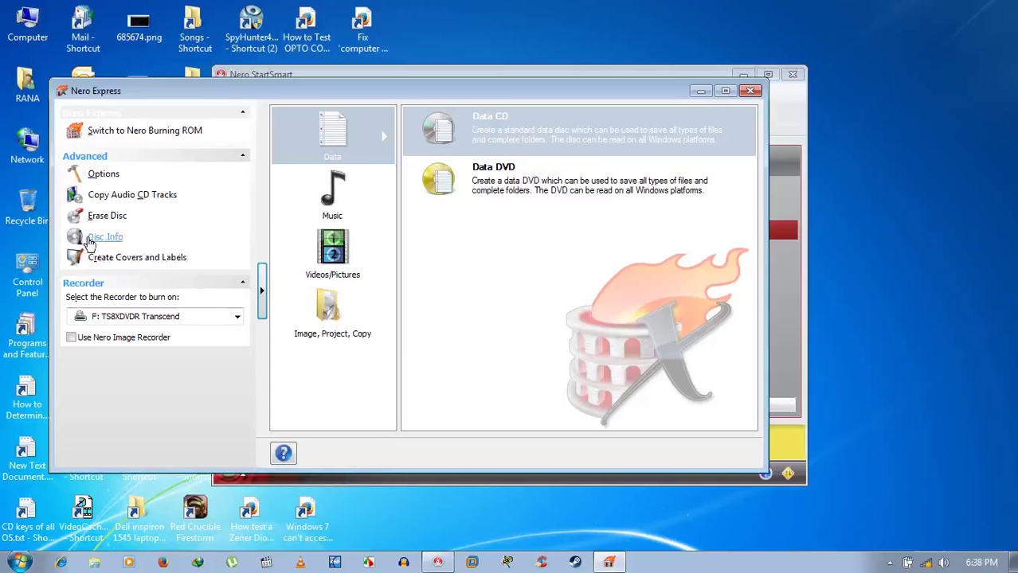
pyautogui.click(104, 238)
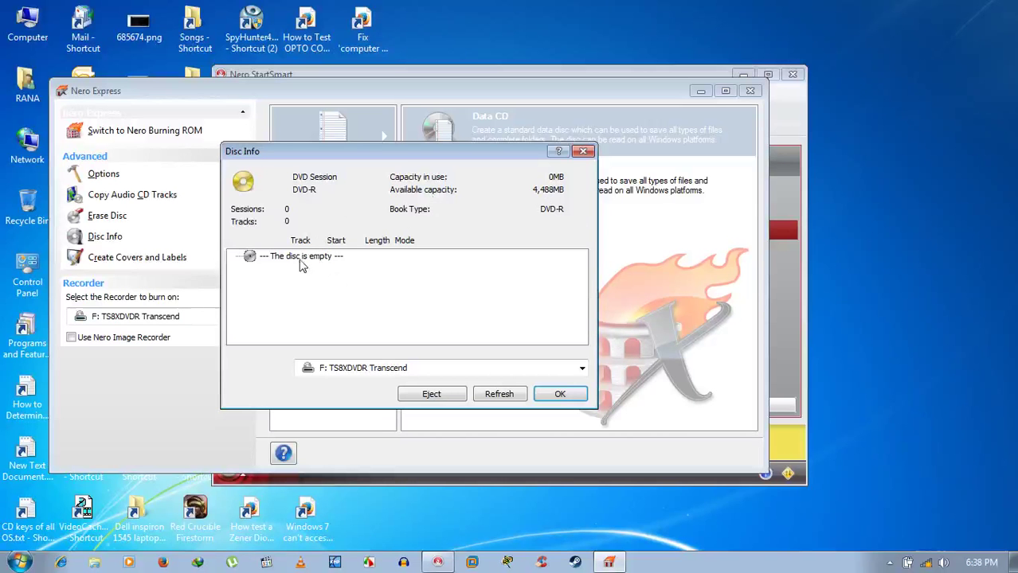
pyautogui.click(582, 369)
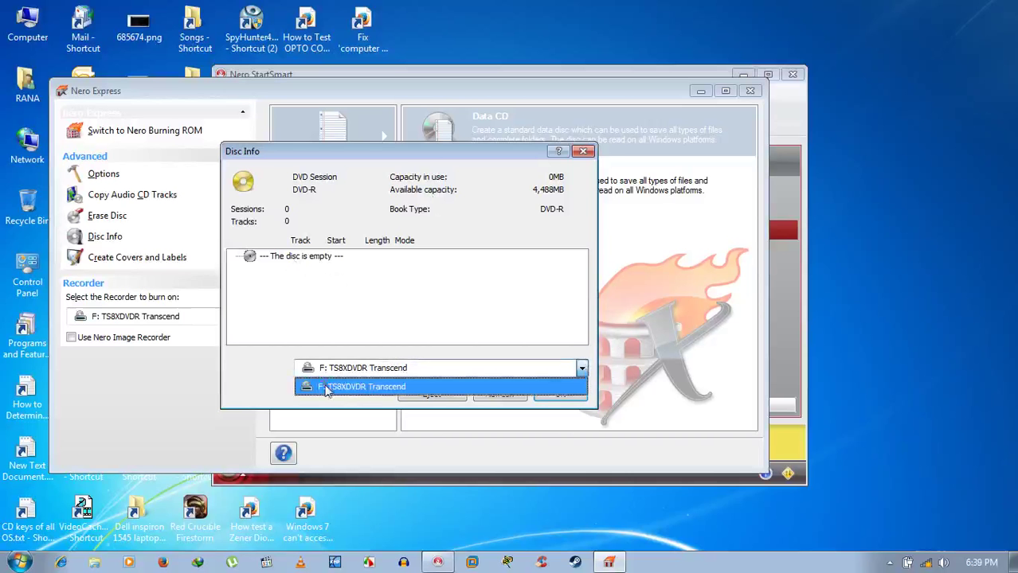
pyautogui.click(326, 388)
pyautogui.click(514, 402)
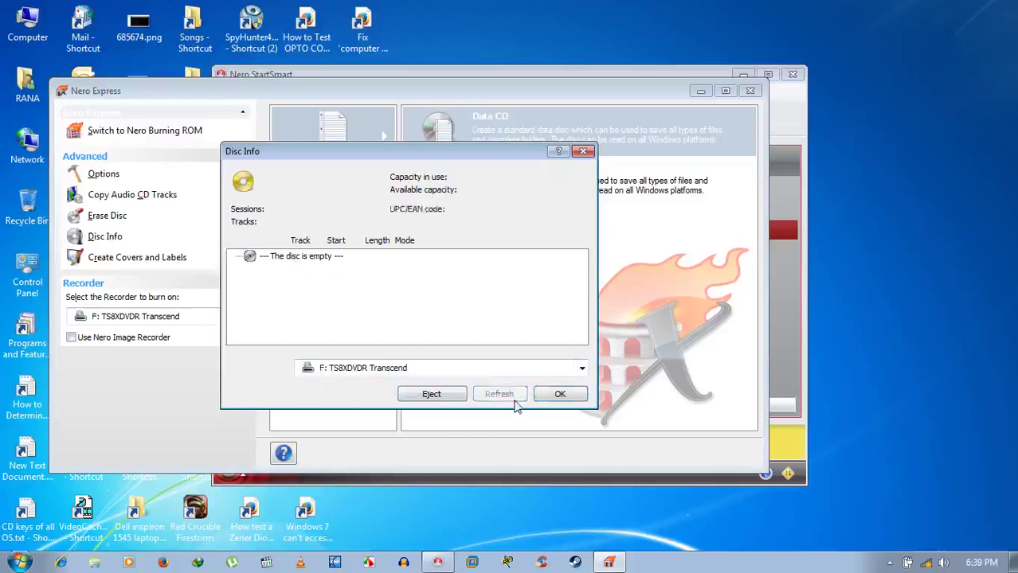
pyautogui.click(558, 396)
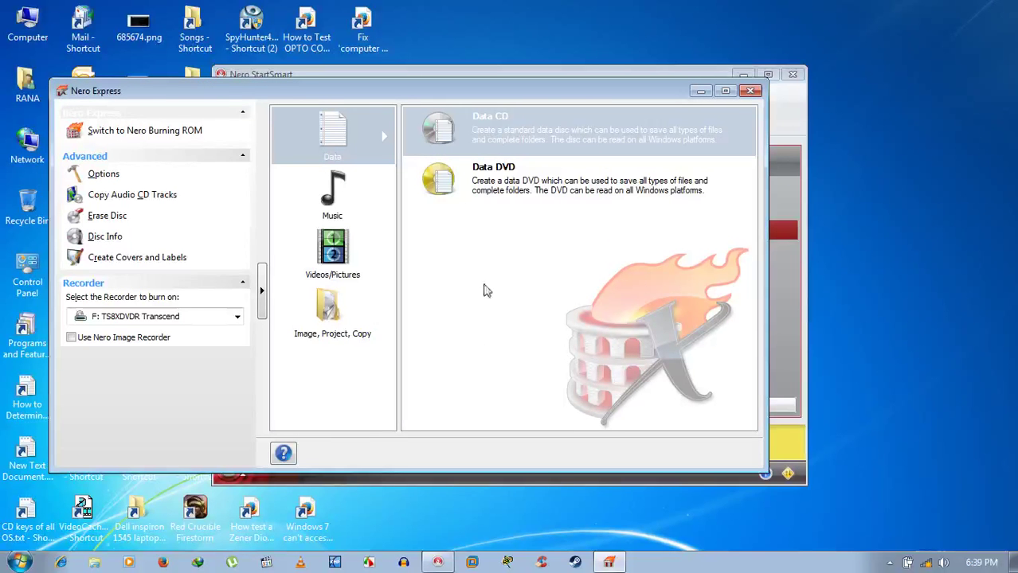
pyautogui.click(261, 290)
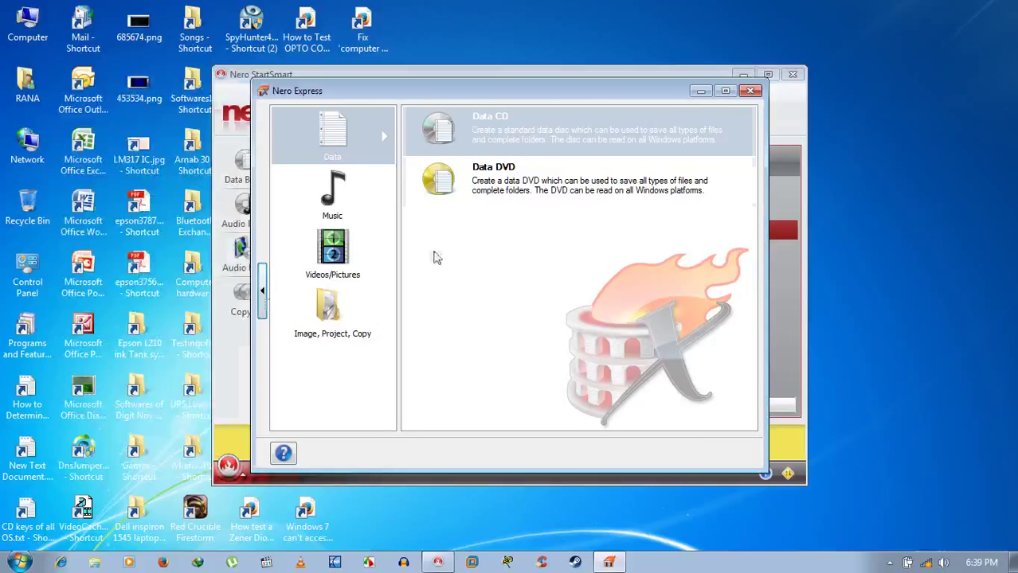
# Step: Start a Data DVD compilation and browse to the first folder on DATA (D:) for files to add
pyautogui.click(510, 183)
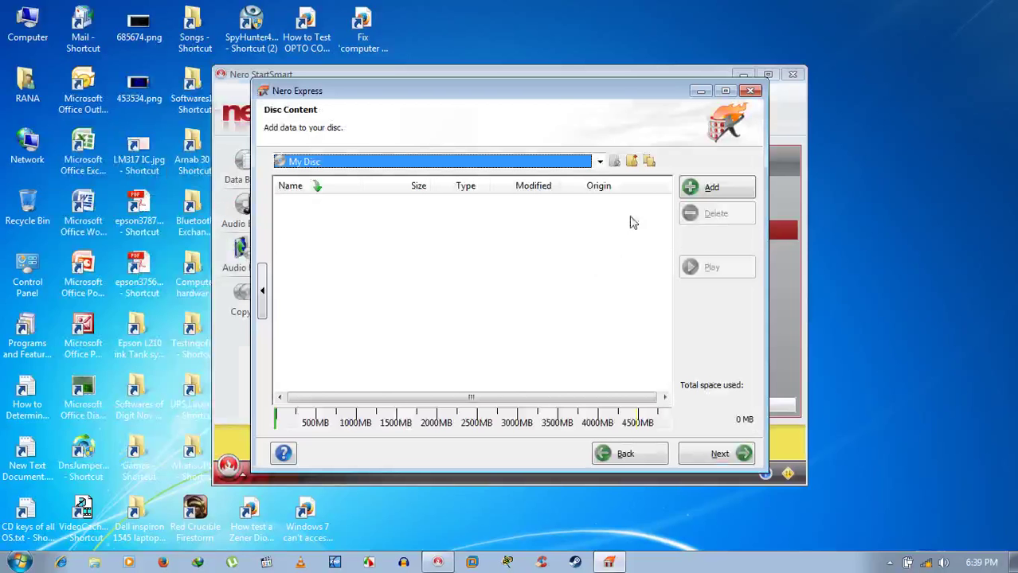
pyautogui.click(708, 191)
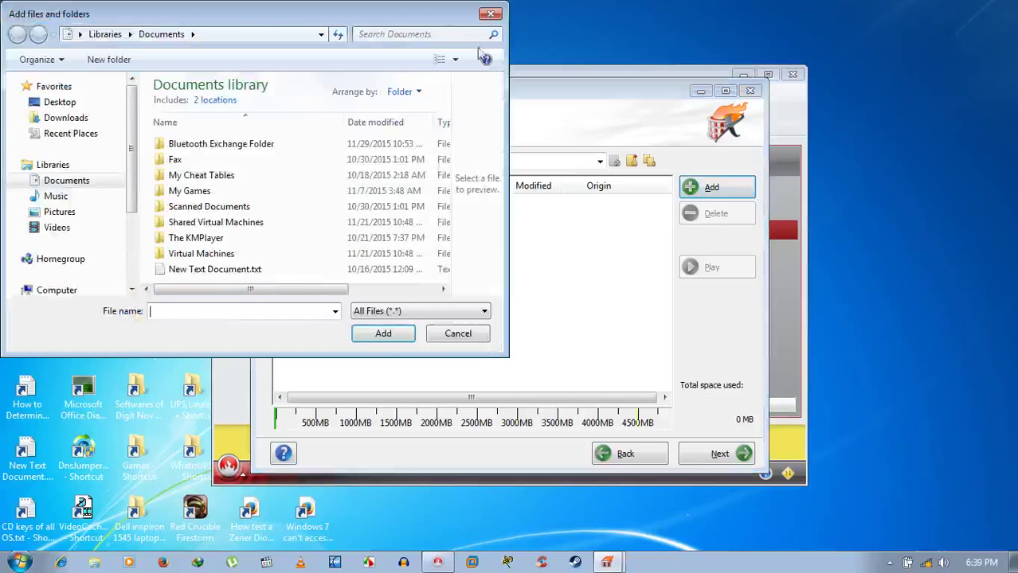
pyautogui.moveTo(384, 12); pyautogui.dragTo(649, 58)
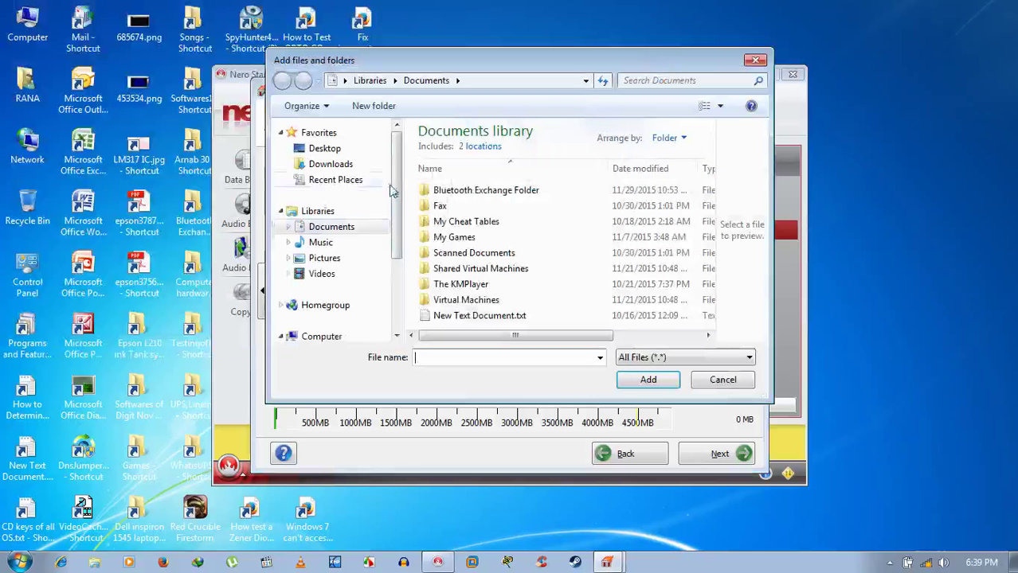
pyautogui.moveTo(395, 165); pyautogui.dragTo(402, 240)
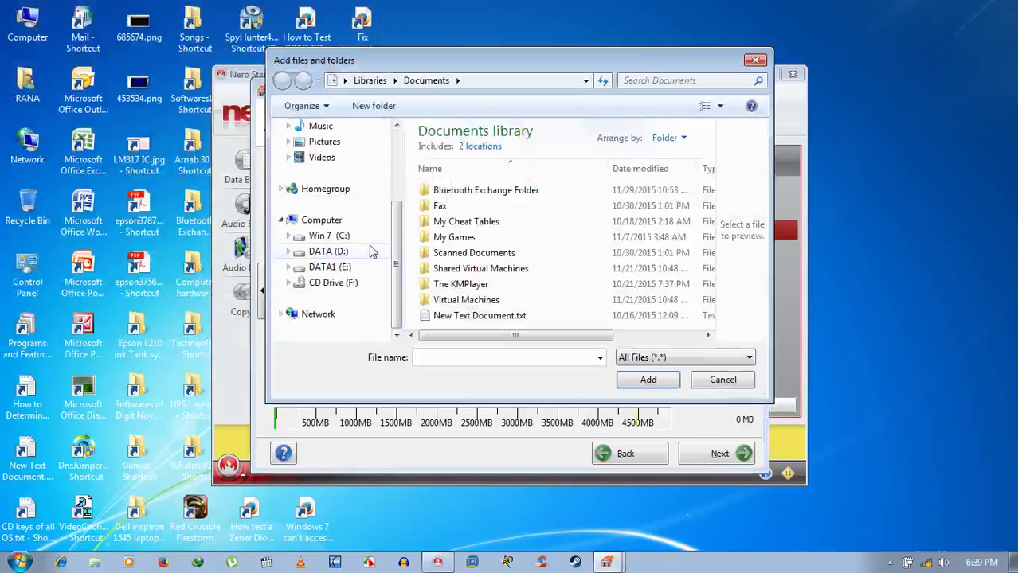
pyautogui.click(322, 251)
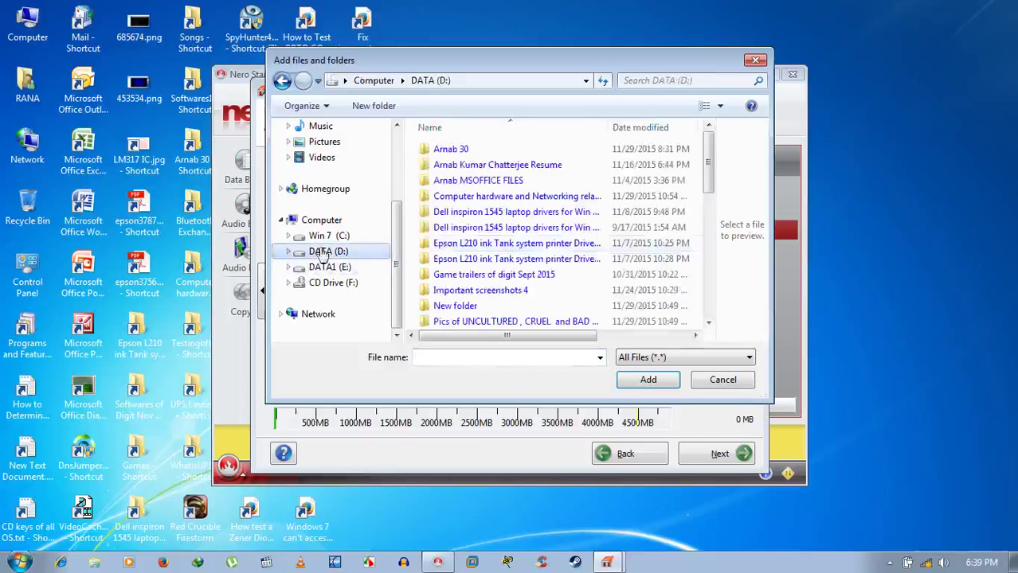
pyautogui.click(453, 151)
pyautogui.doubleClick(453, 151)
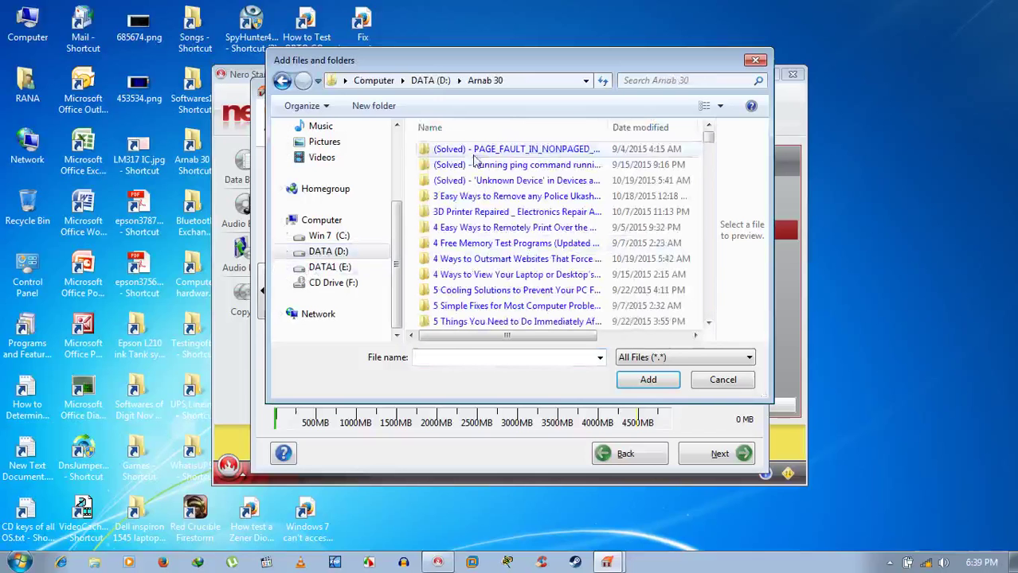
# Step: Select all .xpi files at the end of the folder, from zenmate_security_privacy_vpn-5.0.3-fx.xpi up to adblock_plus-2.6.10-an+sm+tb+fx.xpi
pyautogui.moveTo(709, 140); pyautogui.dragTo(706, 333)
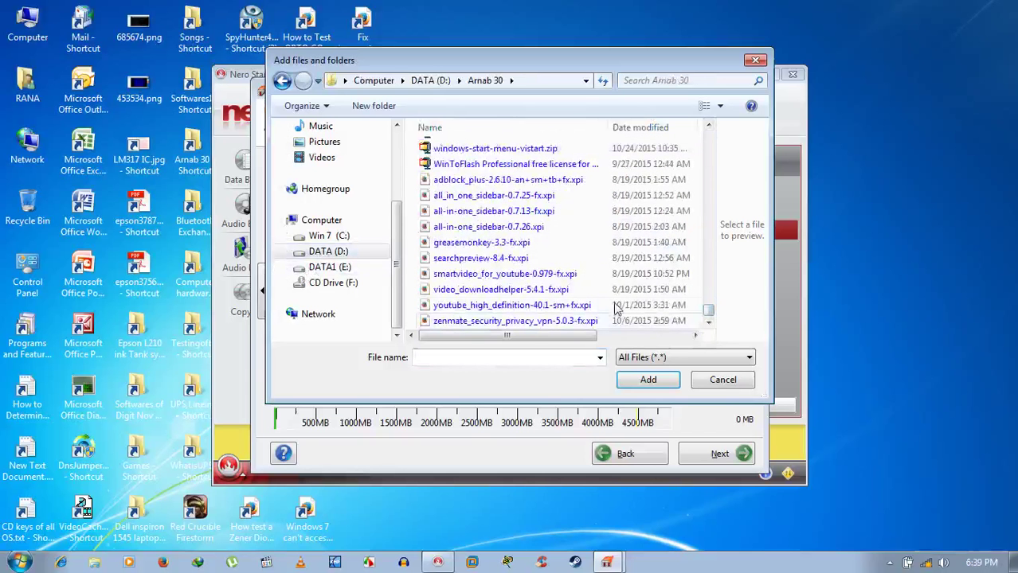
pyautogui.click(522, 320)
pyautogui.keyDown('shift'); pyautogui.click(522, 306); pyautogui.keyUp('shift')
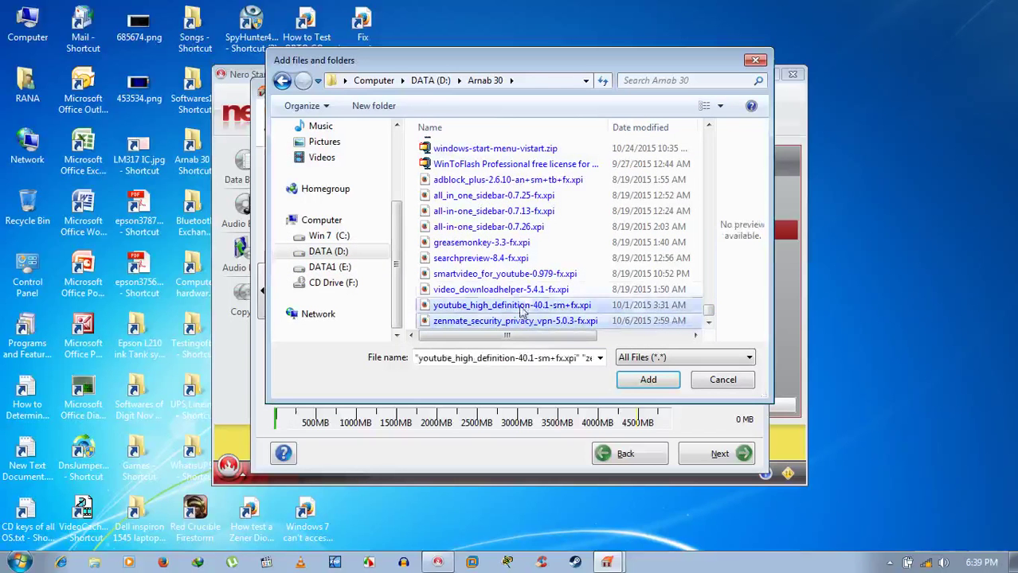
pyautogui.keyDown('shift'); pyautogui.click(524, 290); pyautogui.keyUp('shift')
pyautogui.keyDown('shift'); pyautogui.click(524, 274); pyautogui.keyUp('shift')
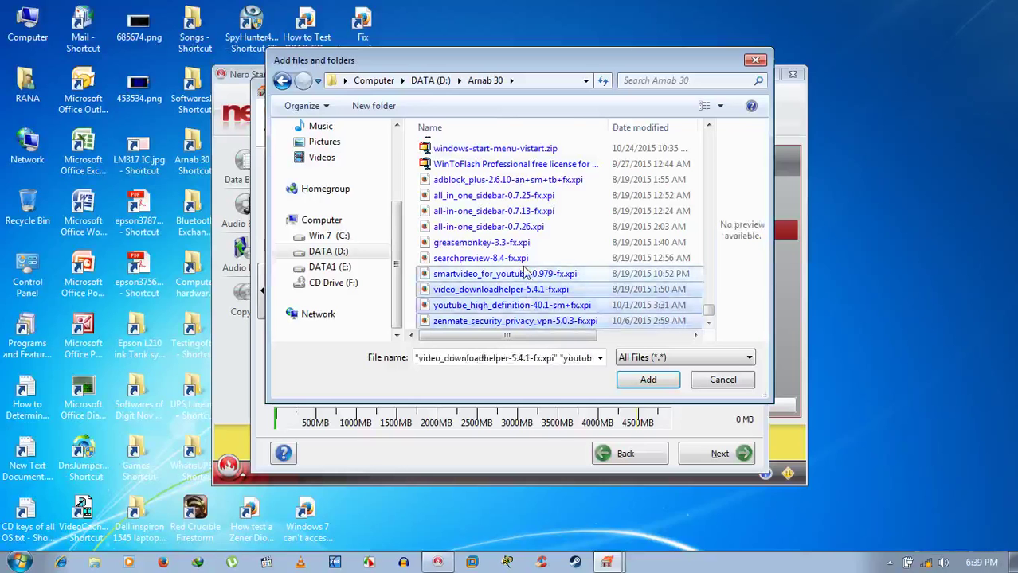
pyautogui.keyDown('shift'); pyautogui.click(519, 258); pyautogui.keyUp('shift')
pyautogui.keyDown('shift'); pyautogui.click(513, 243); pyautogui.keyUp('shift')
pyautogui.keyDown('shift'); pyautogui.click(519, 227); pyautogui.keyUp('shift')
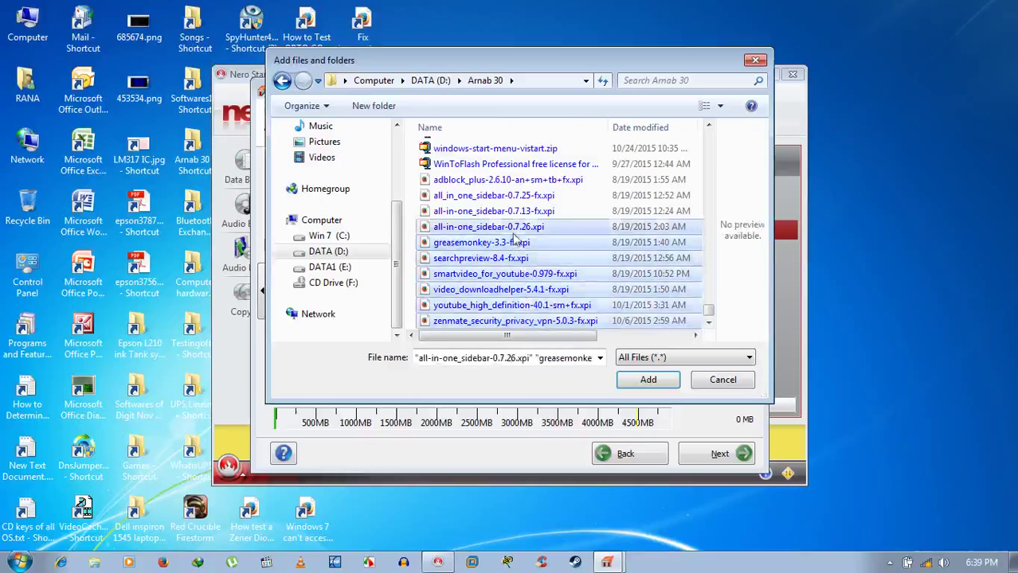
pyautogui.keyDown('shift'); pyautogui.click(516, 211); pyautogui.keyUp('shift')
pyautogui.keyDown('shift'); pyautogui.click(514, 195); pyautogui.keyUp('shift')
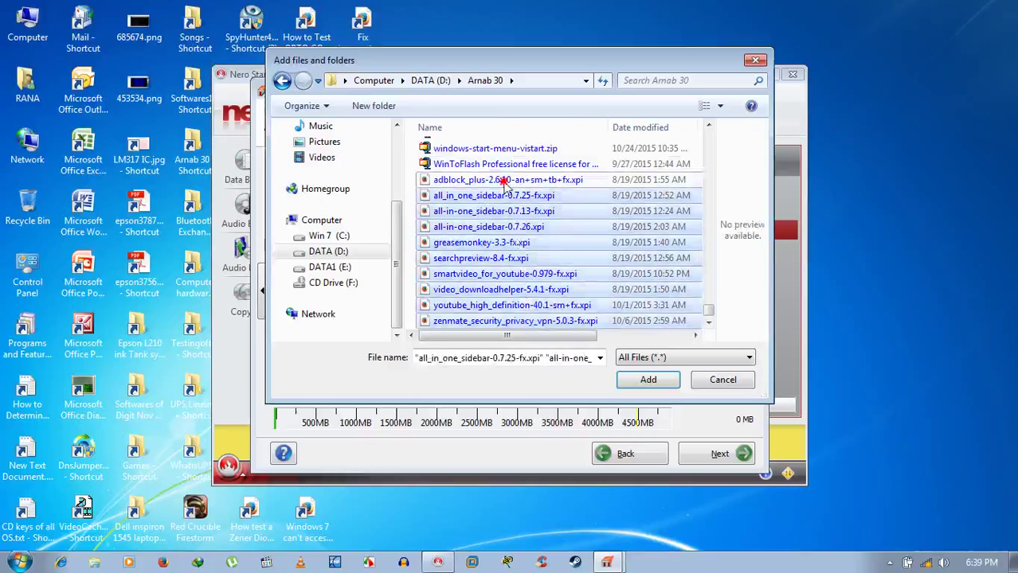
pyautogui.keyDown('shift'); pyautogui.click(508, 177); pyautogui.keyUp('shift')
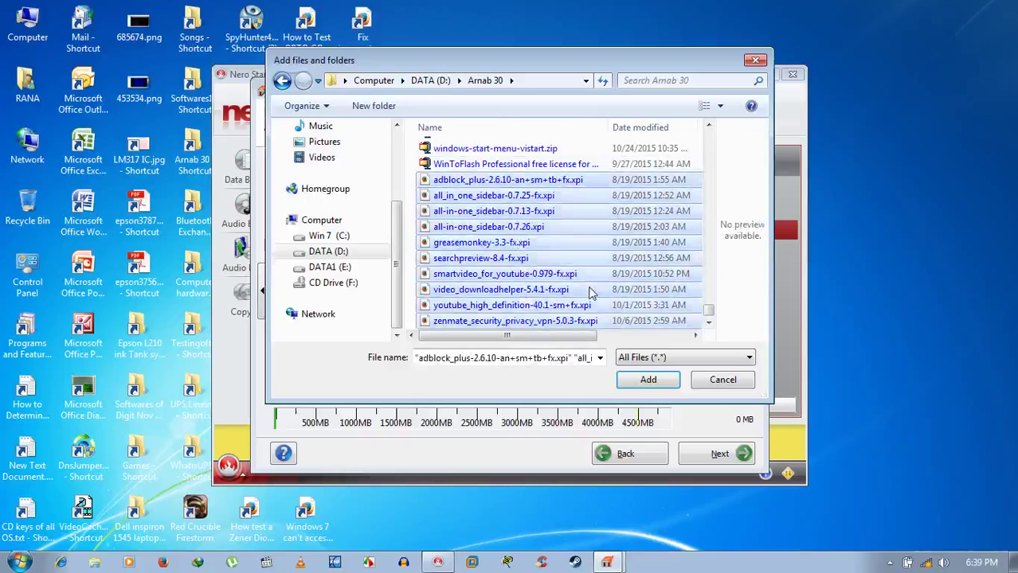
# Step: Try extending the selection up to tft.zip, and reselect the range from windows-start-menu-vistart.zip to the folder's last file
pyautogui.click(707, 129)
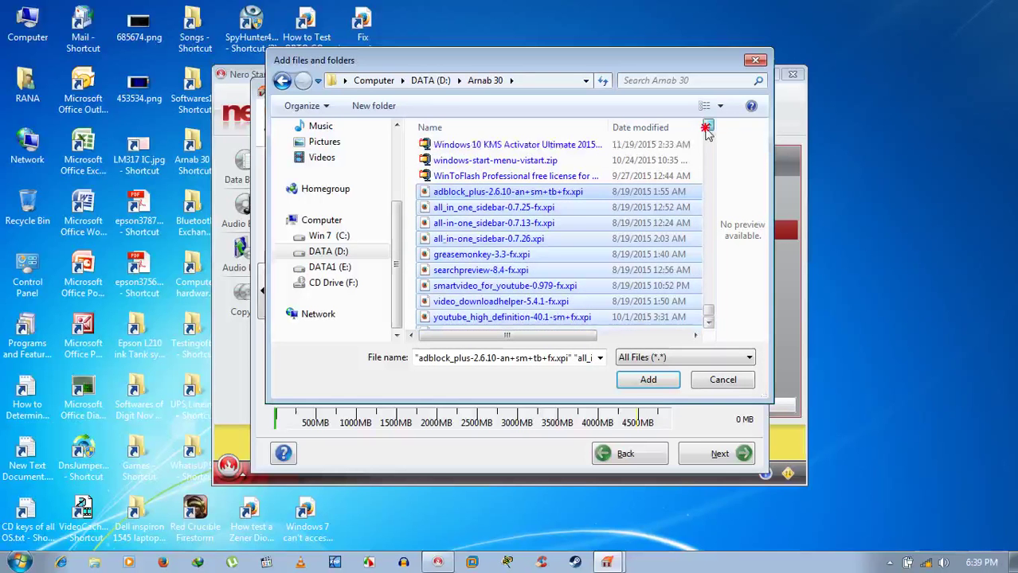
pyautogui.click(708, 323)
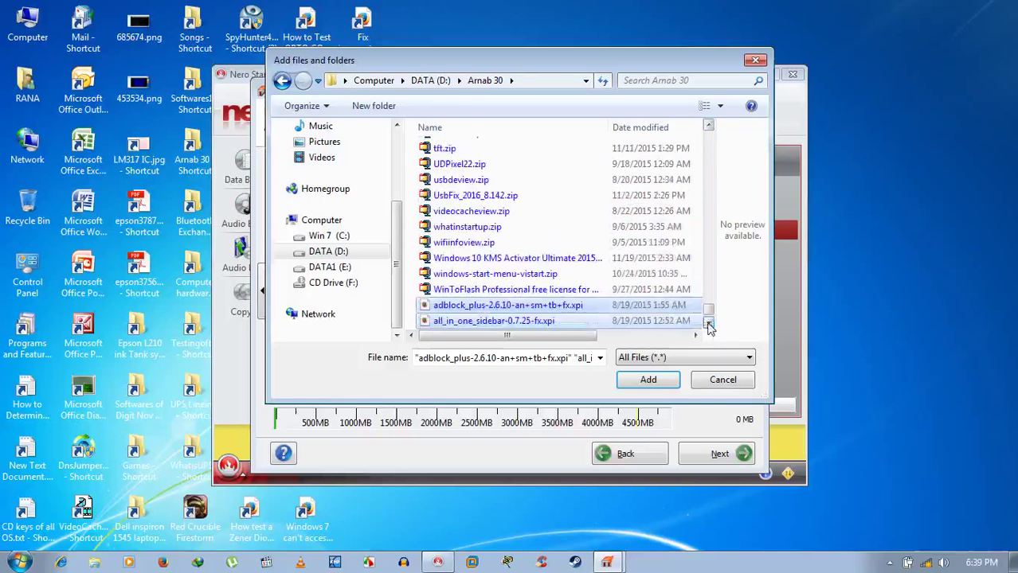
pyautogui.keyDown('shift'); pyautogui.click(450, 149); pyautogui.keyUp('shift')
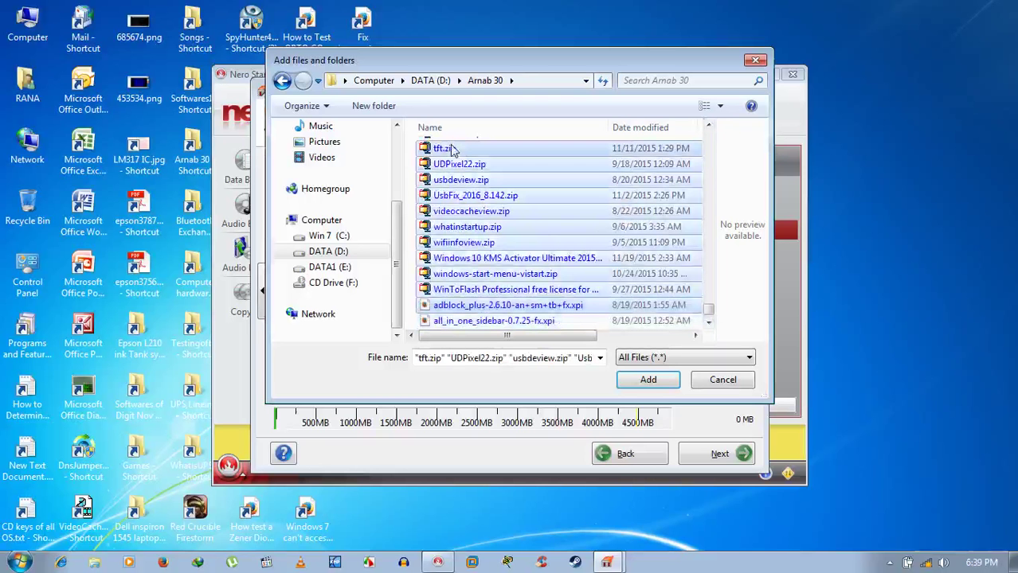
pyautogui.click(710, 323)
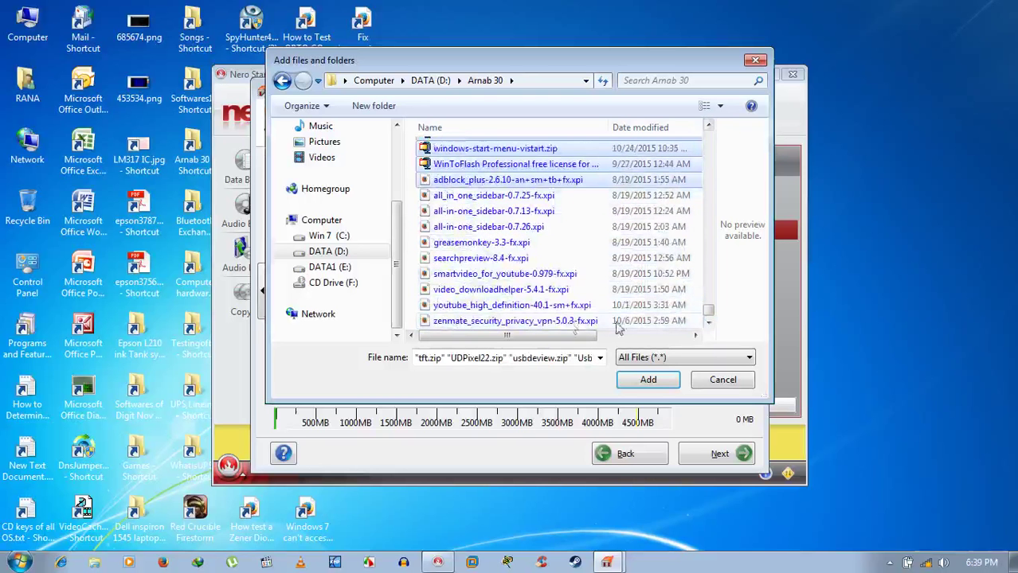
pyautogui.click(553, 322)
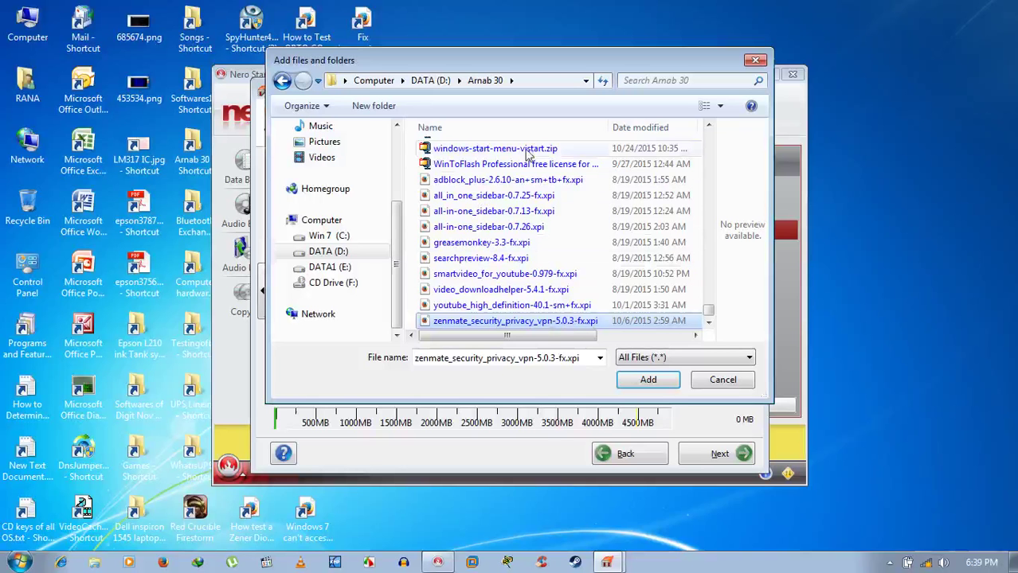
pyautogui.keyDown('shift'); pyautogui.click(528, 150); pyautogui.keyUp('shift')
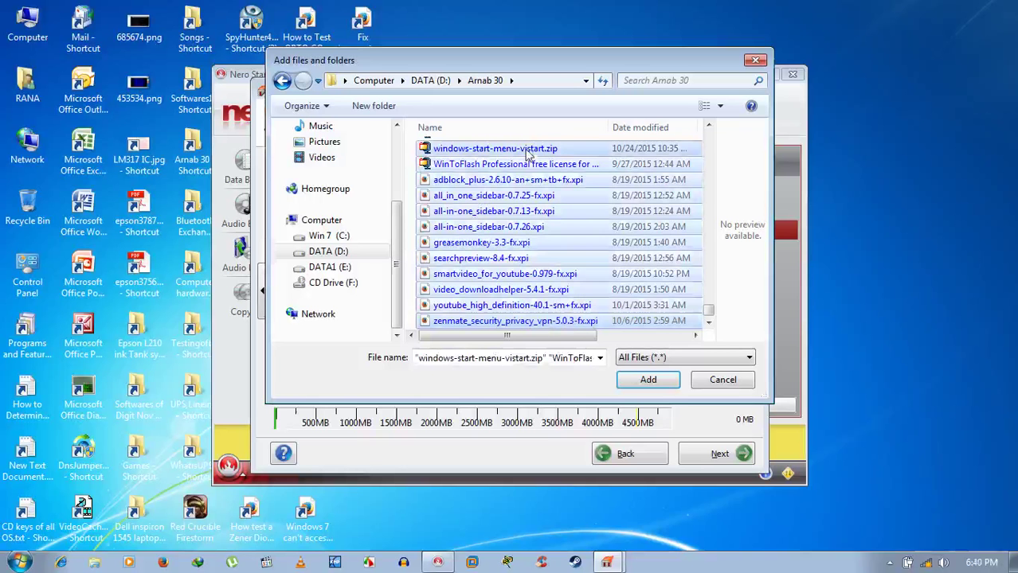
# Step: Select the files from extdisk.vmdk to the folder's last file, and include the Oracle_VM_VirtualBox_Extension_Pack file just above them
pyautogui.moveTo(709, 314)
pyautogui.mouseDown()
pyautogui.moveTo(719, 291)
pyautogui.moveTo(712, 295)
pyautogui.mouseUp()
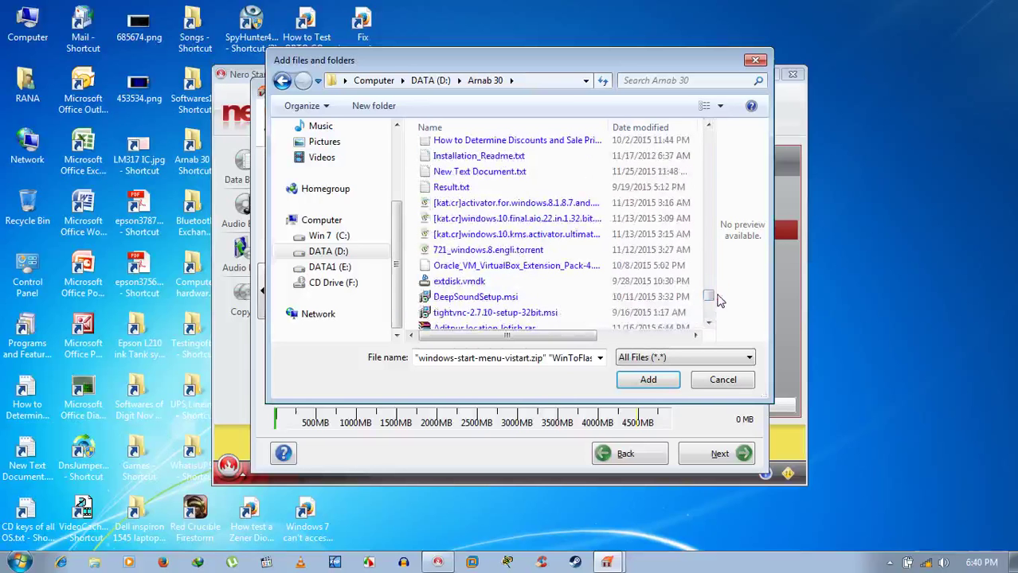
pyautogui.moveTo(477, 276); pyautogui.dragTo(586, 318)
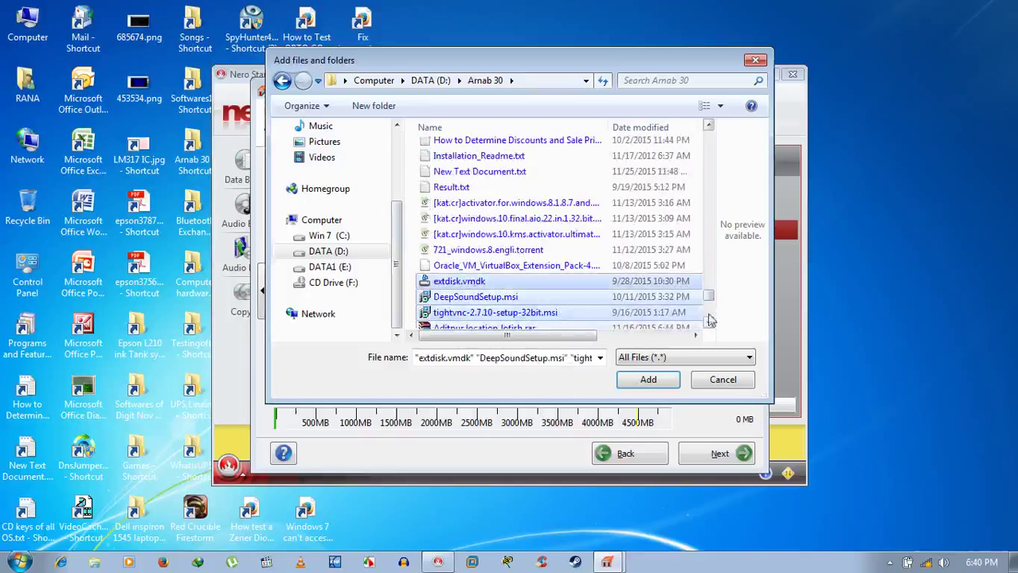
pyautogui.moveTo(711, 299)
pyautogui.mouseDown()
pyautogui.moveTo(704, 321)
pyautogui.moveTo(711, 299)
pyautogui.mouseUp()
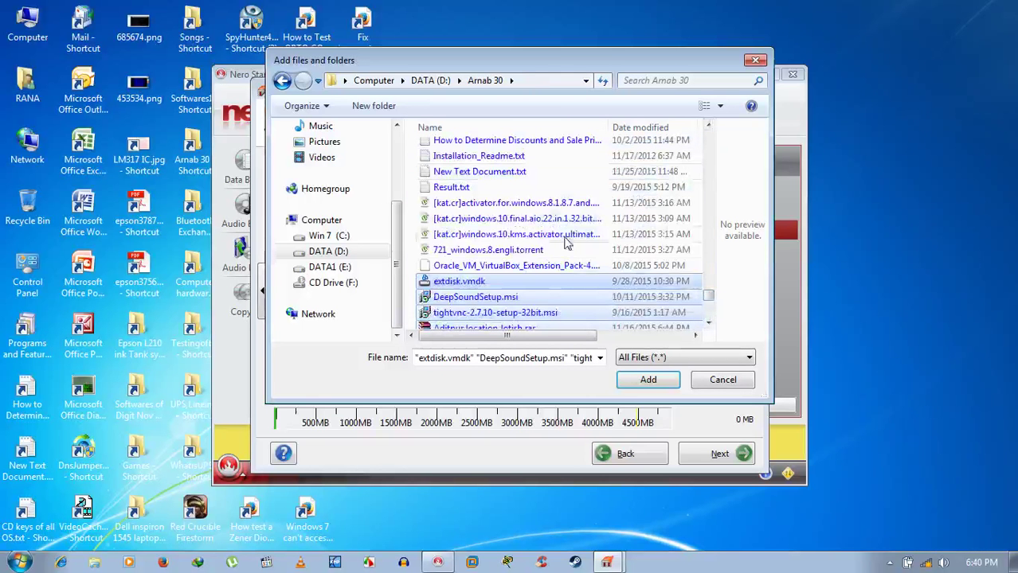
pyautogui.keyDown('ctrl'); pyautogui.click(519, 268); pyautogui.keyUp('ctrl')
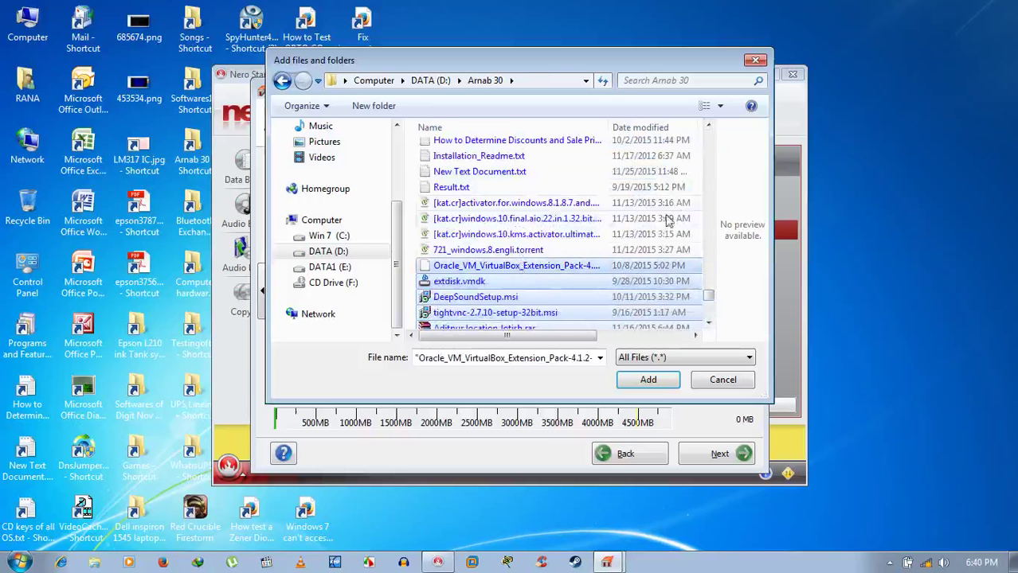
# Step: Add Result.txt, New Text Document.txt, Installation_Readme.txt and the How to Determine Discounts text file to the current selection
pyautogui.click(709, 128)
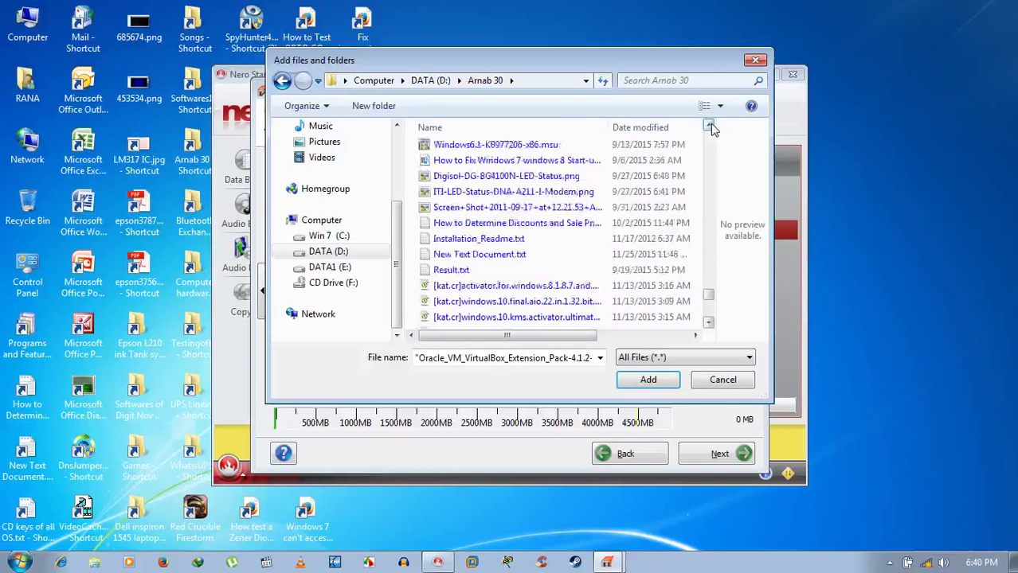
pyautogui.click(709, 128)
pyautogui.click(709, 128)
pyautogui.click(708, 127)
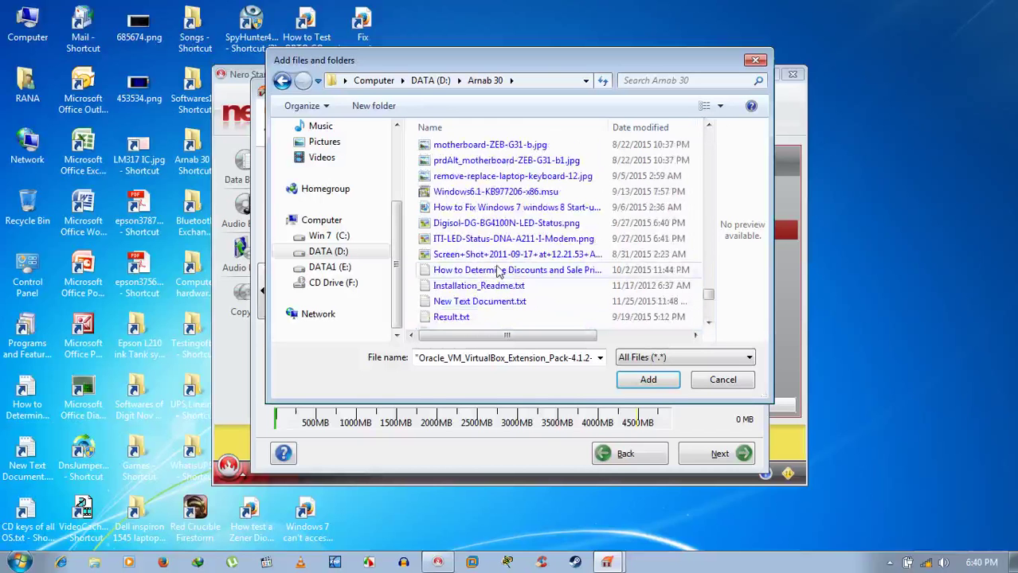
pyautogui.keyDown('ctrl'); pyautogui.click(466, 318); pyautogui.keyUp('ctrl')
pyautogui.keyDown('ctrl'); pyautogui.click(480, 302); pyautogui.keyUp('ctrl')
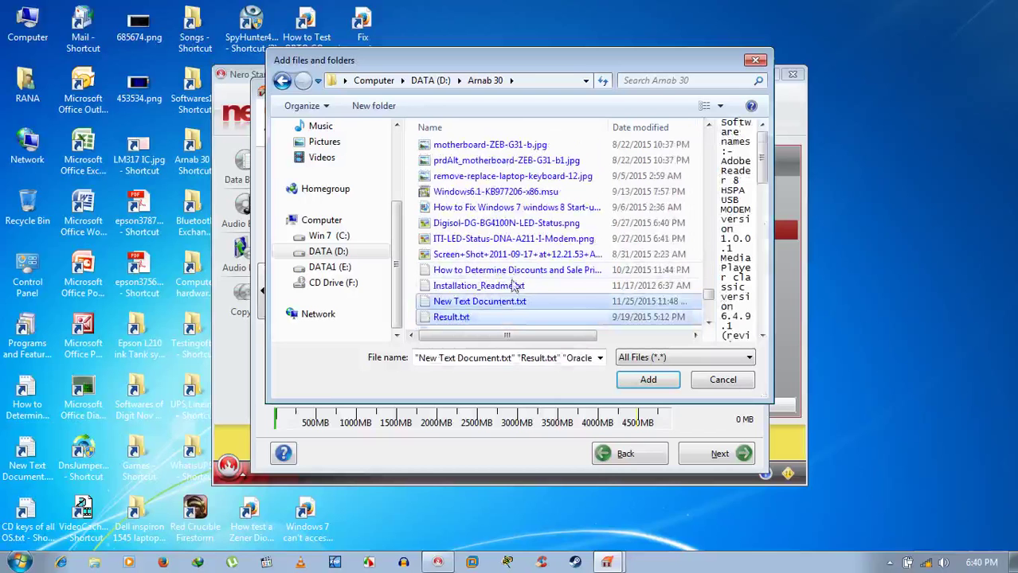
pyautogui.keyDown('ctrl'); pyautogui.click(490, 286); pyautogui.keyUp('ctrl')
pyautogui.keyDown('ctrl'); pyautogui.click(535, 272); pyautogui.keyUp('ctrl')
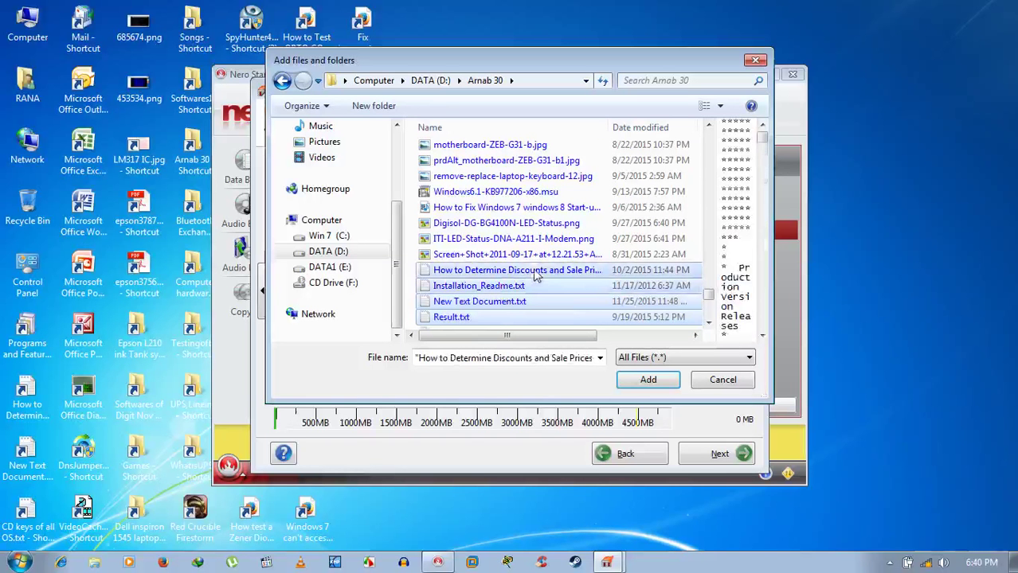
pyautogui.click(762, 336)
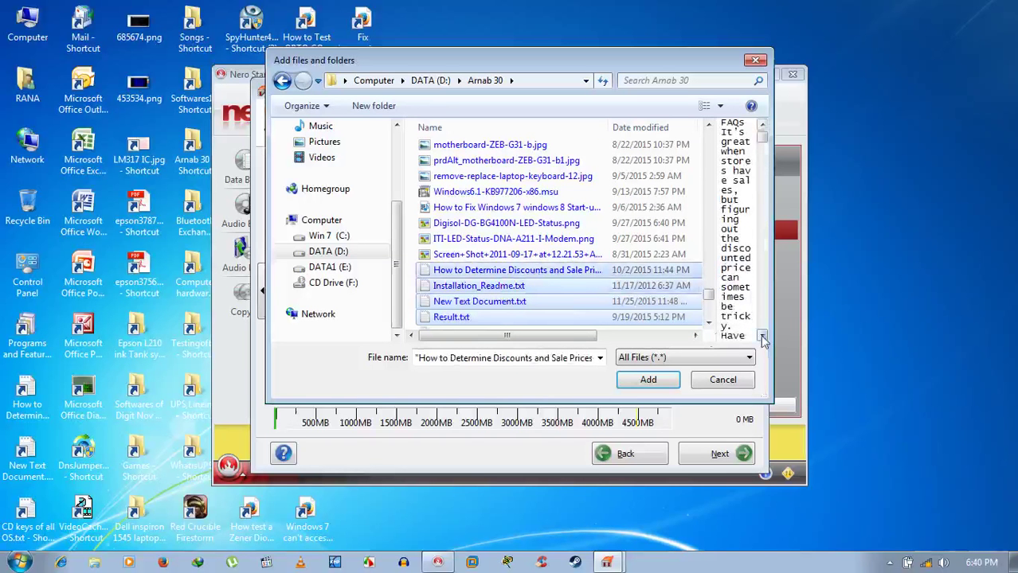
# Step: Extend the file selection up to active.gif and add the selected files to the disc compilation
pyautogui.click(708, 323)
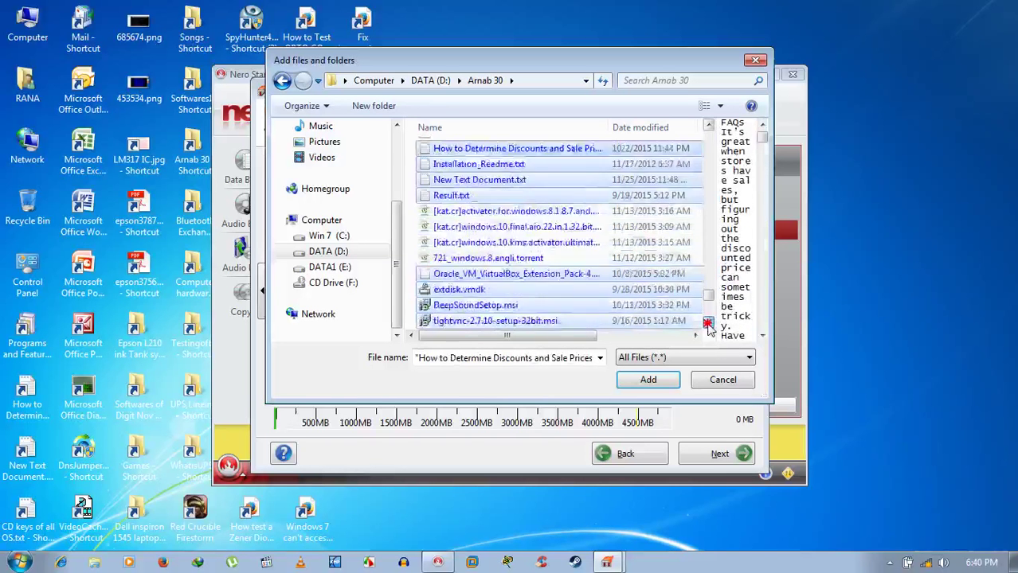
pyautogui.click(708, 324)
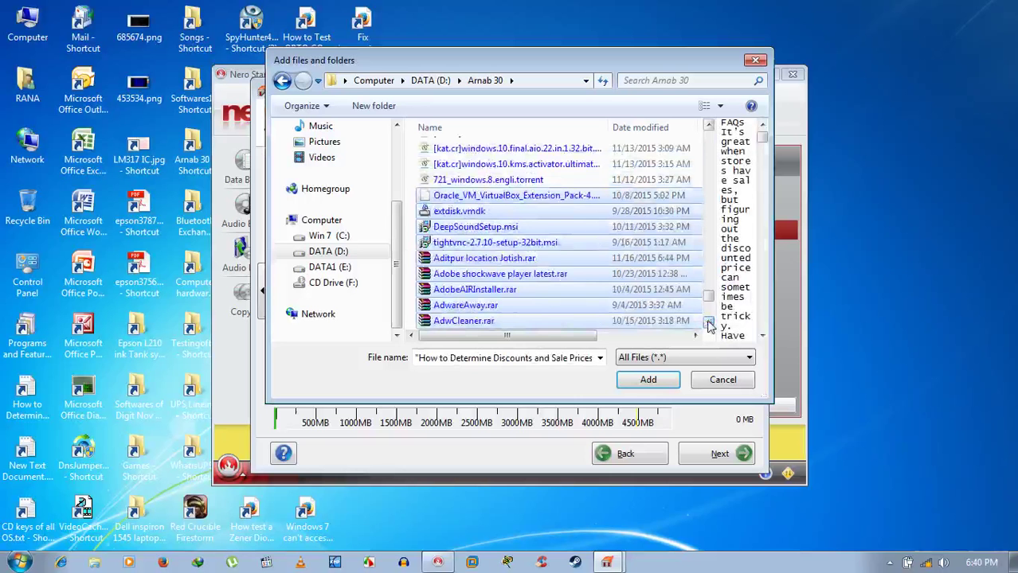
pyautogui.click(708, 127)
pyautogui.click(708, 128)
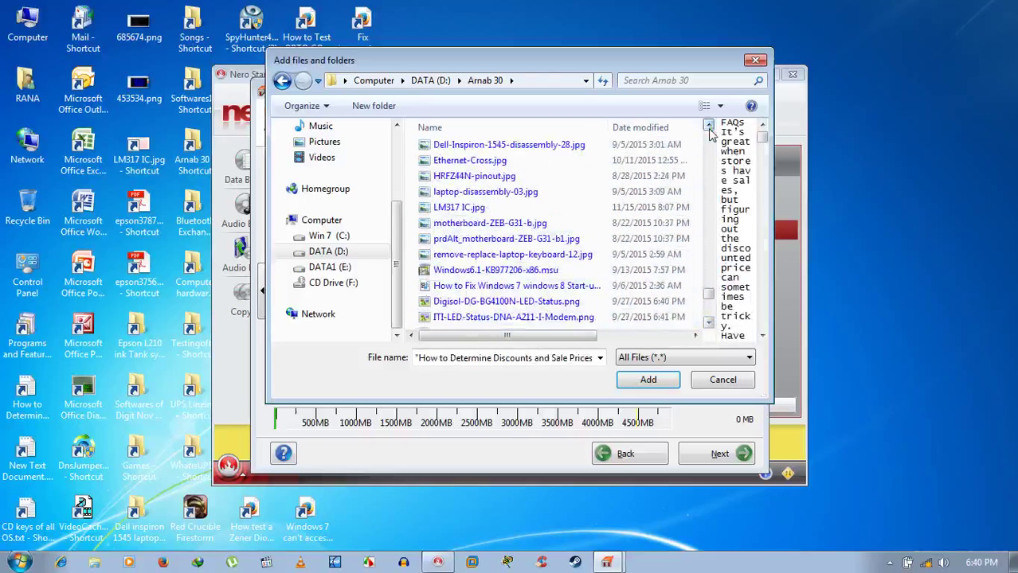
pyautogui.click(709, 129)
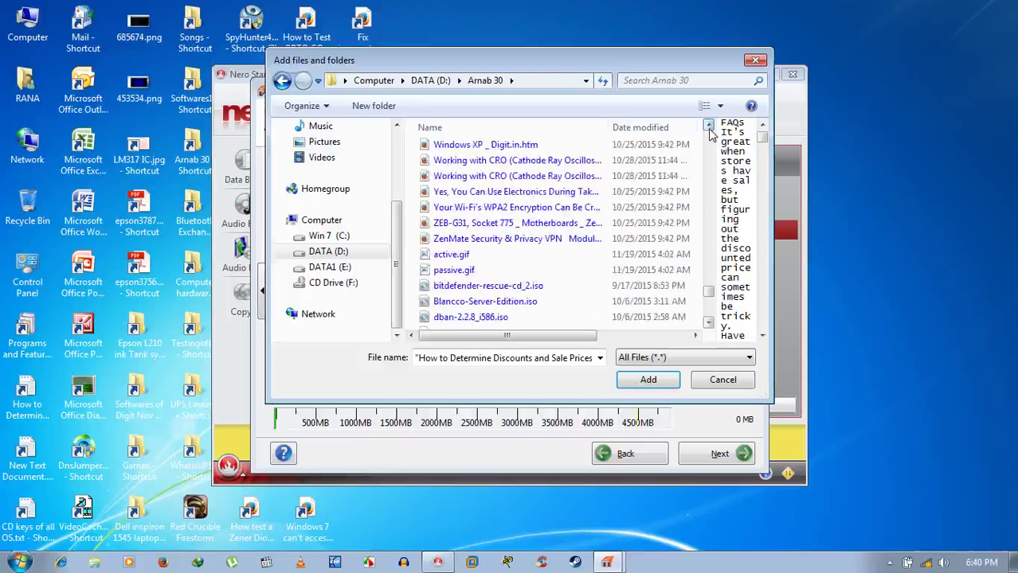
pyautogui.keyDown('shift'); pyautogui.click(460, 262); pyautogui.keyUp('shift')
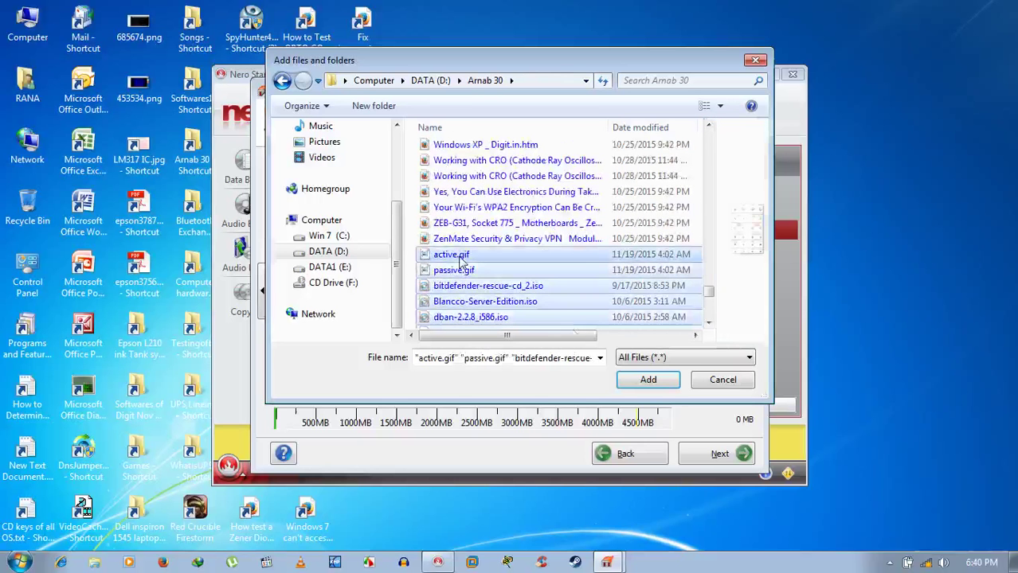
pyautogui.click(648, 380)
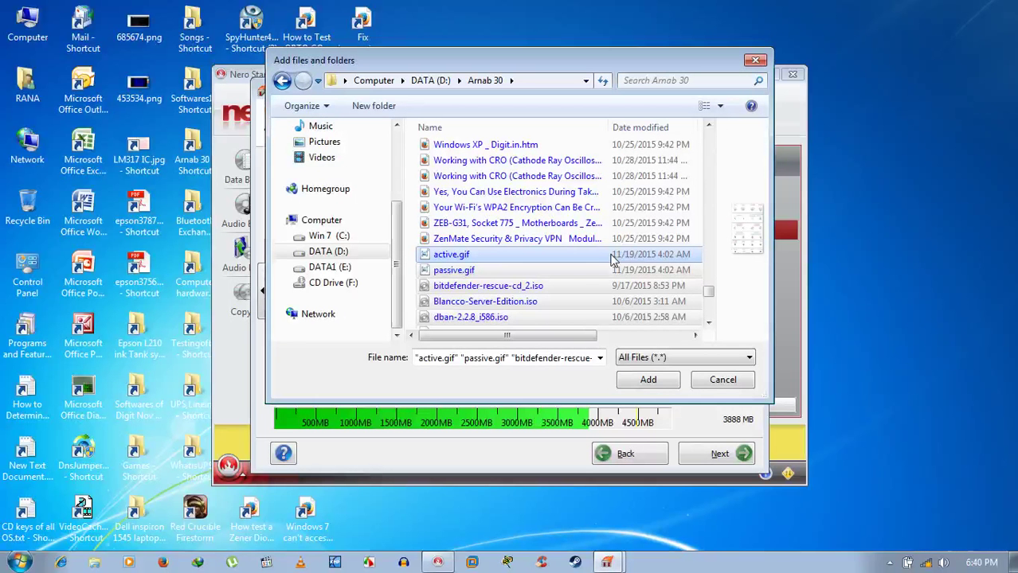
# Step: Browse farther up the folder for more files and select Red_Crucible_Cheats.CT
pyautogui.click(709, 127)
pyautogui.click(709, 126)
pyautogui.click(709, 127)
pyautogui.click(709, 127)
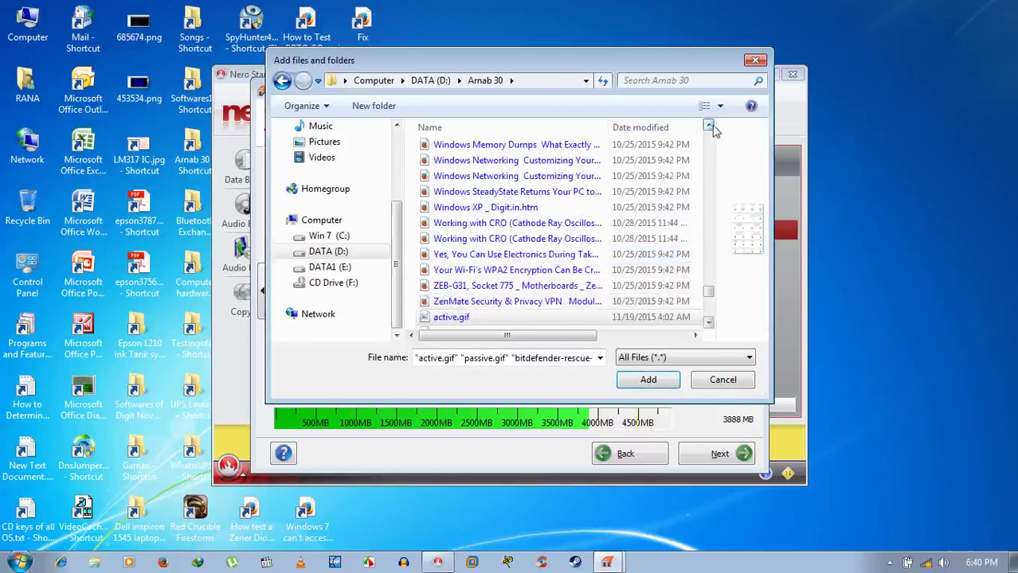
pyautogui.moveTo(711, 126); pyautogui.dragTo(711, 127)
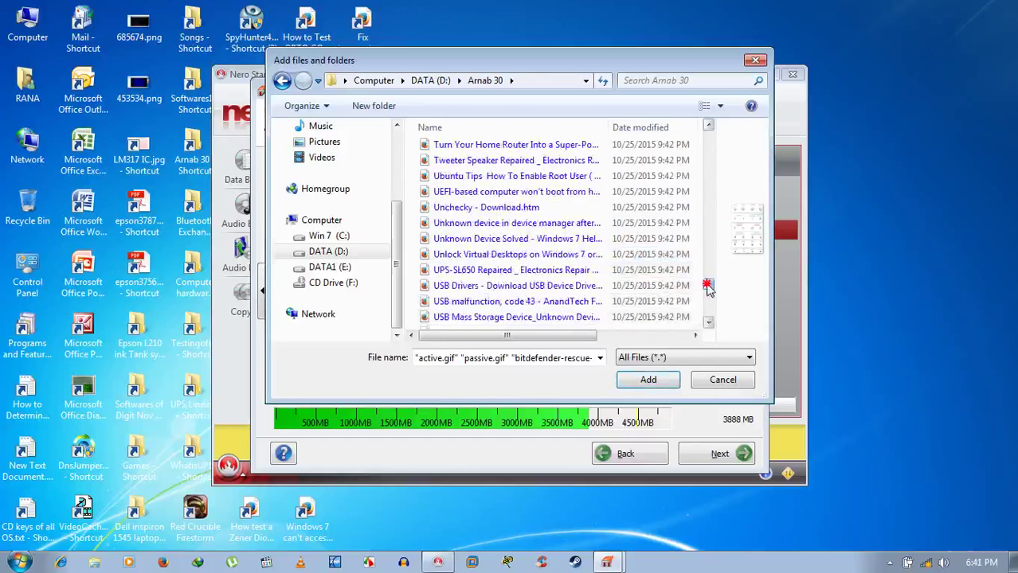
pyautogui.moveTo(708, 288); pyautogui.dragTo(711, 227)
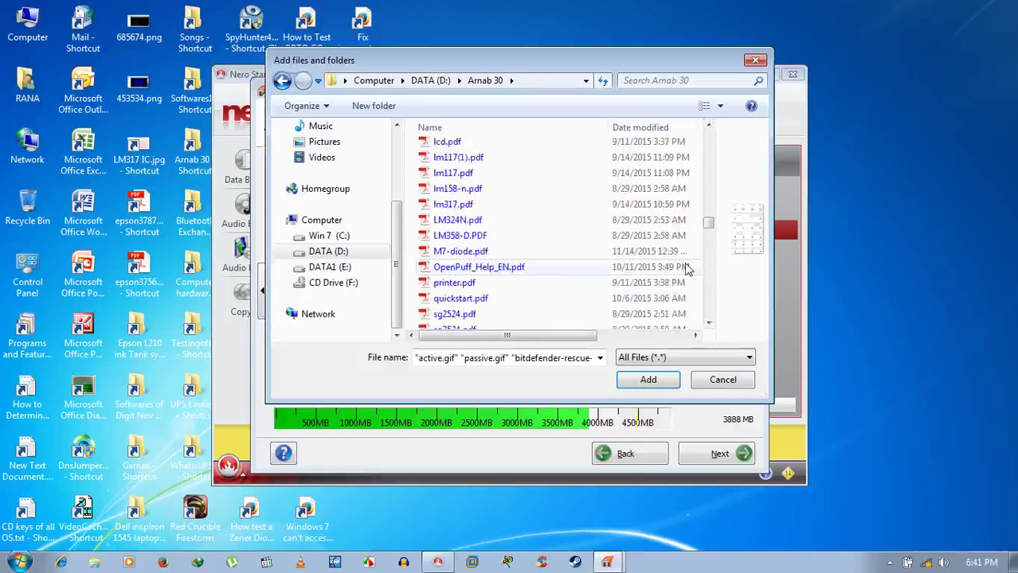
pyautogui.scroll(5, 711, 226)
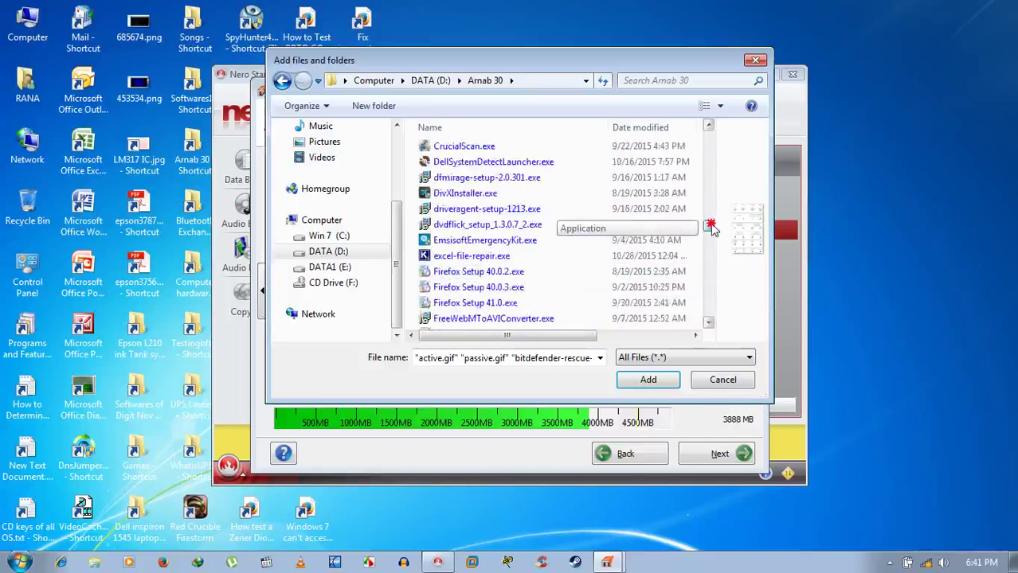
pyautogui.scroll(5, 712, 230)
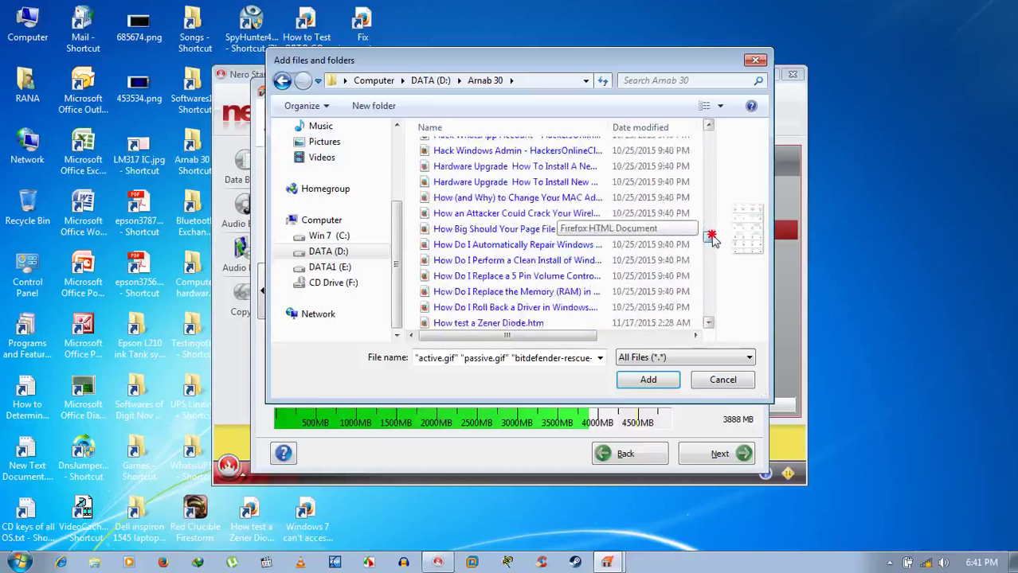
pyautogui.scroll(15, 711, 236)
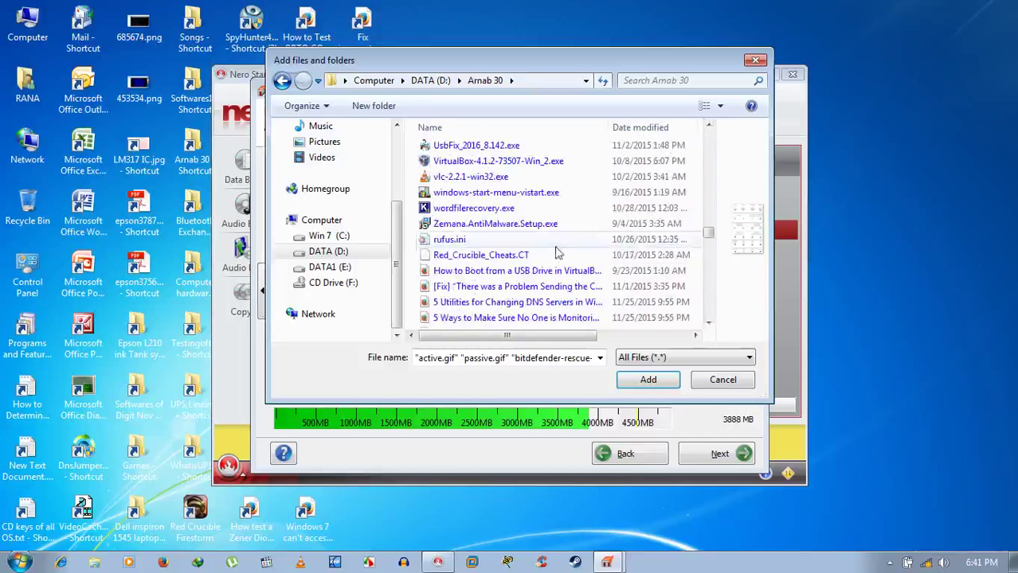
pyautogui.click(558, 253)
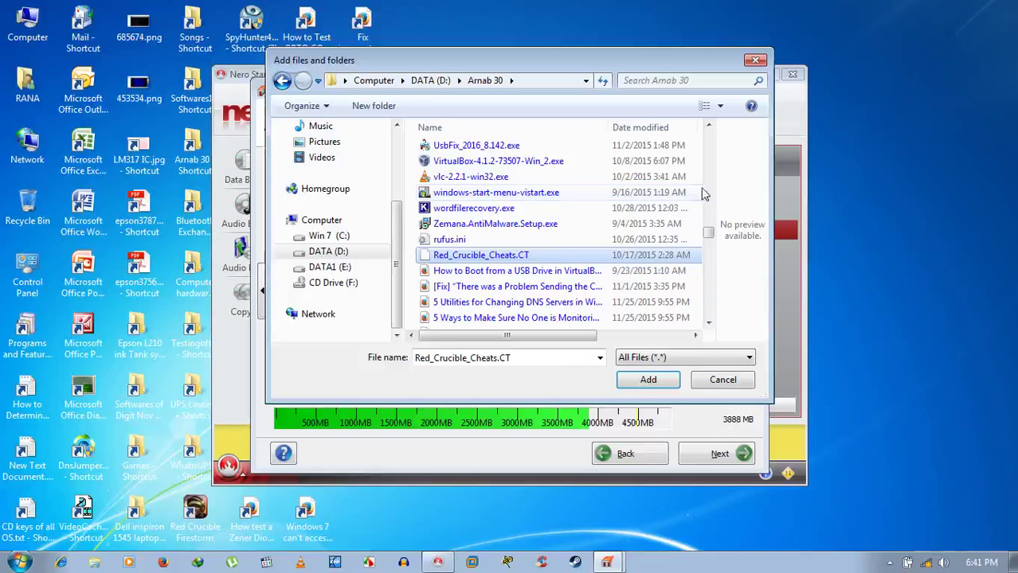
# Step: Select everything from 1N4001_07.pdf to the folder's last file, add it to the compilation, and close the file selection dialog
pyautogui.click(707, 127)
pyautogui.moveTo(707, 126); pyautogui.dragTo(710, 129)
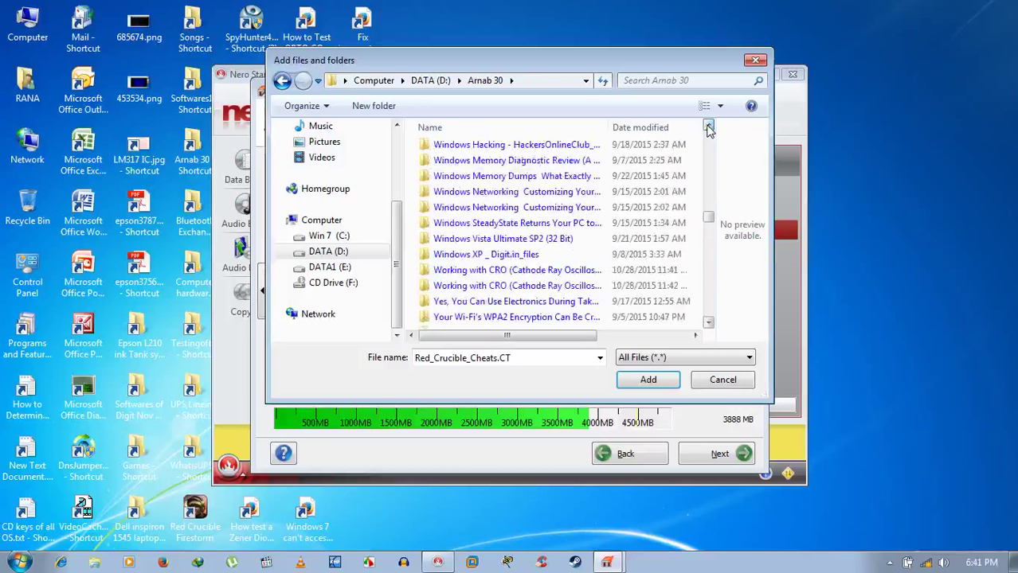
pyautogui.moveTo(709, 321); pyautogui.dragTo(709, 321)
pyautogui.click(473, 180)
pyautogui.hotkey('shift', 'End')
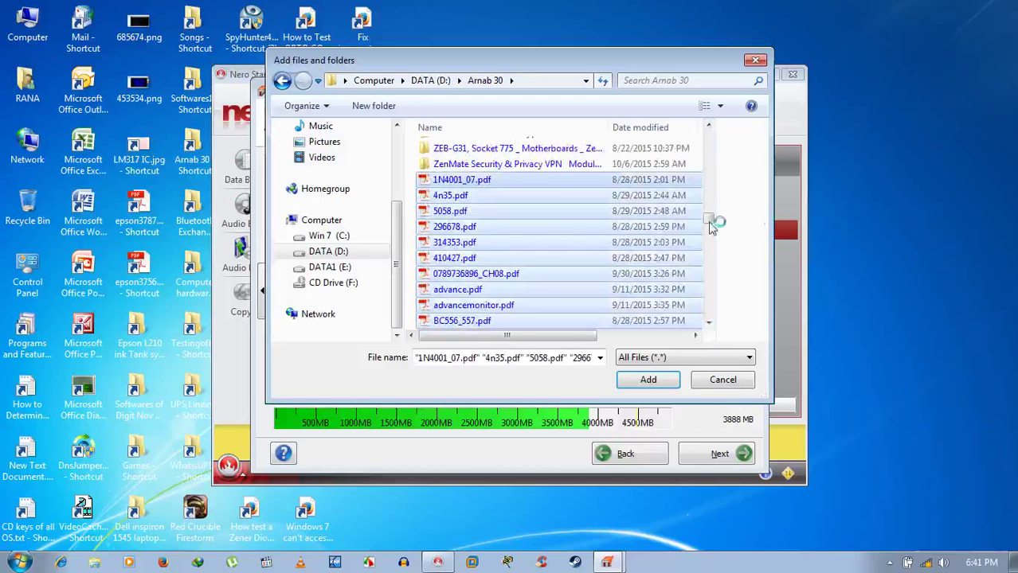
pyautogui.click(649, 380)
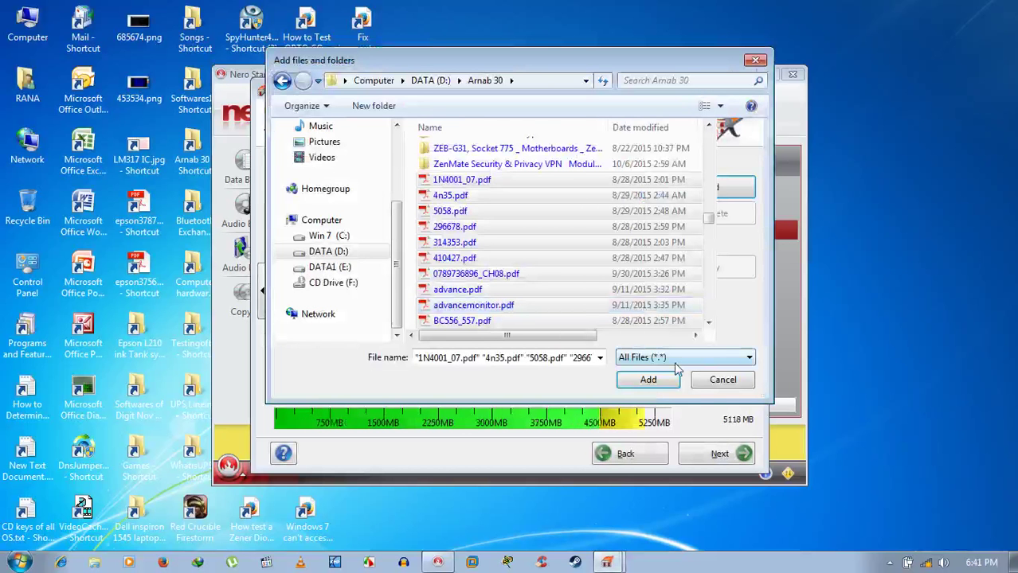
pyautogui.click(711, 380)
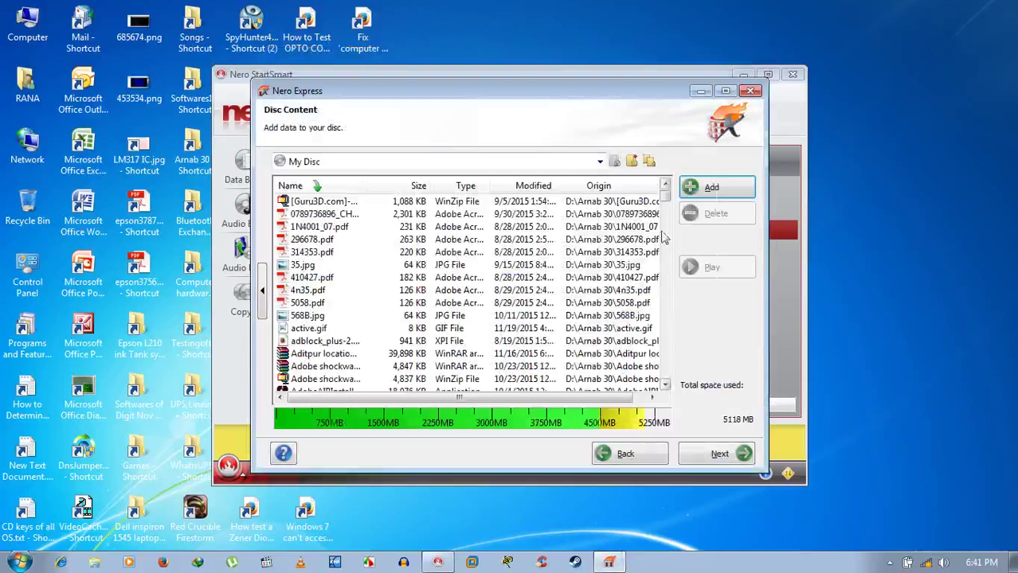
pyautogui.moveTo(671, 196)
pyautogui.mouseDown()
pyautogui.moveTo(673, 385)
pyautogui.moveTo(668, 195)
pyautogui.mouseUp()
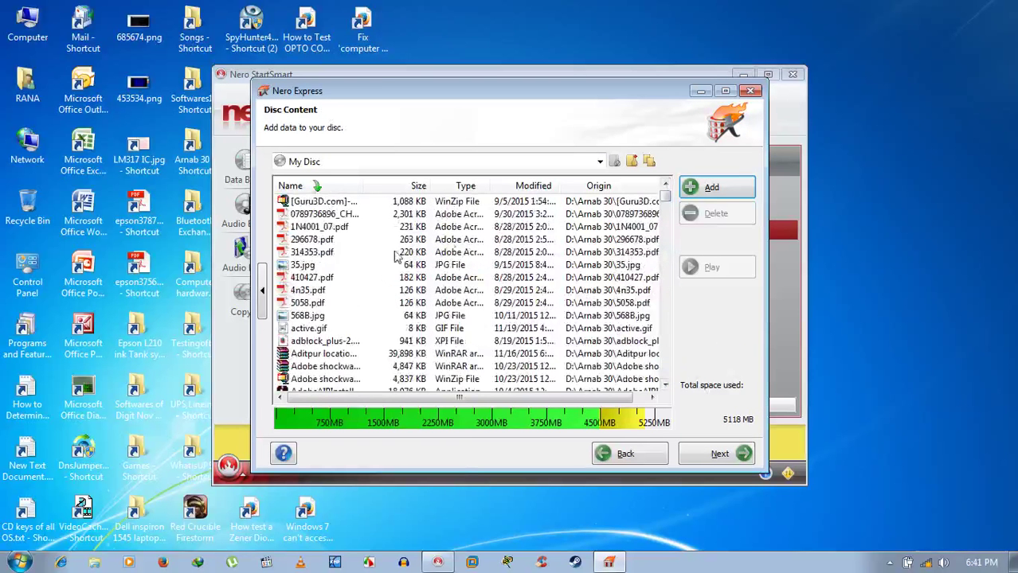
pyautogui.rightClick(362, 253)
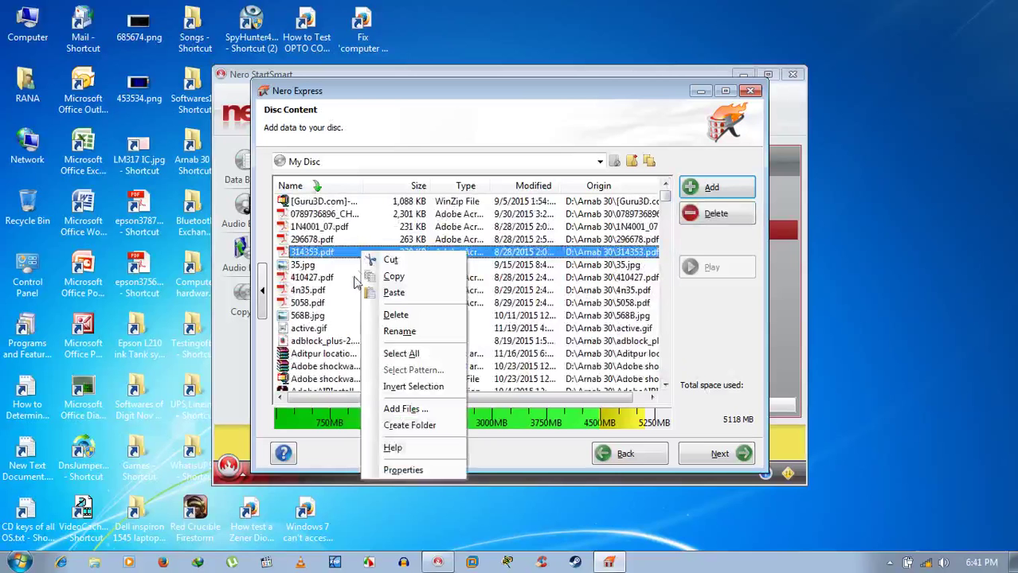
pyautogui.rightClick(355, 278)
pyautogui.click(427, 215)
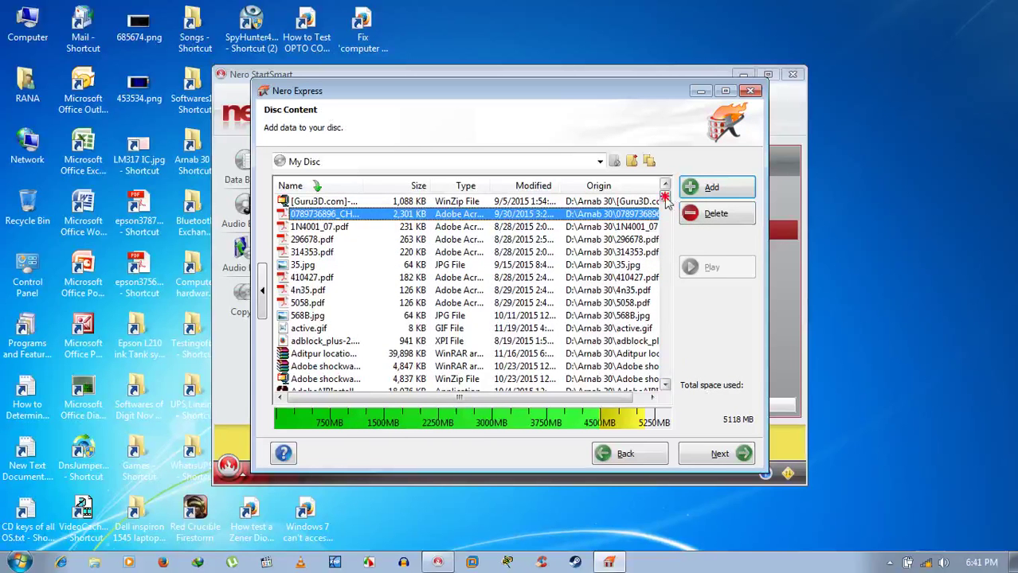
pyautogui.moveTo(666, 201)
pyautogui.mouseDown()
pyautogui.moveTo(676, 382)
pyautogui.moveTo(662, 190)
pyautogui.mouseUp()
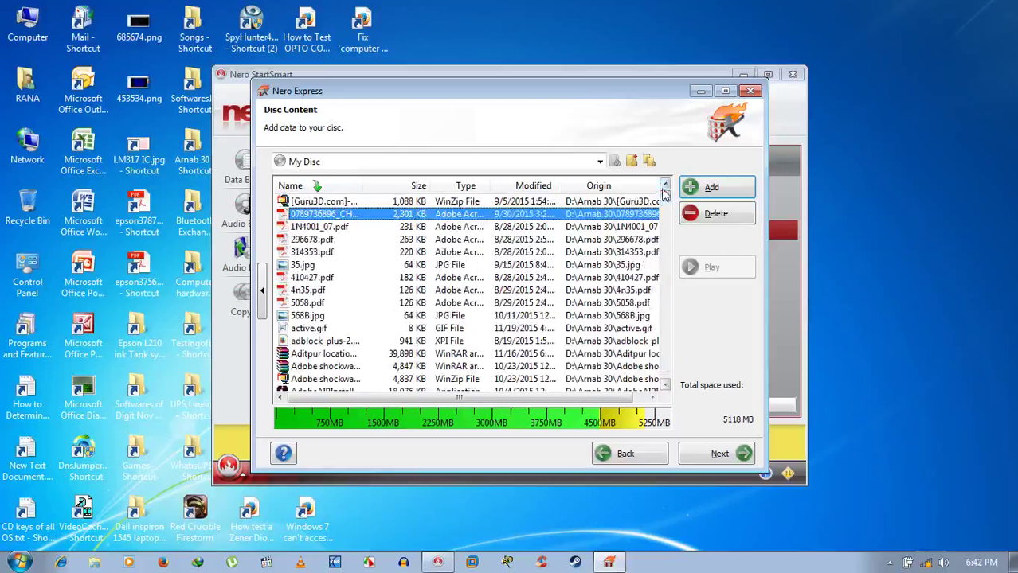
pyautogui.moveTo(338, 231); pyautogui.dragTo(318, 301)
pyautogui.keyDown('ctrl'); pyautogui.click(319, 278); pyautogui.keyUp('ctrl')
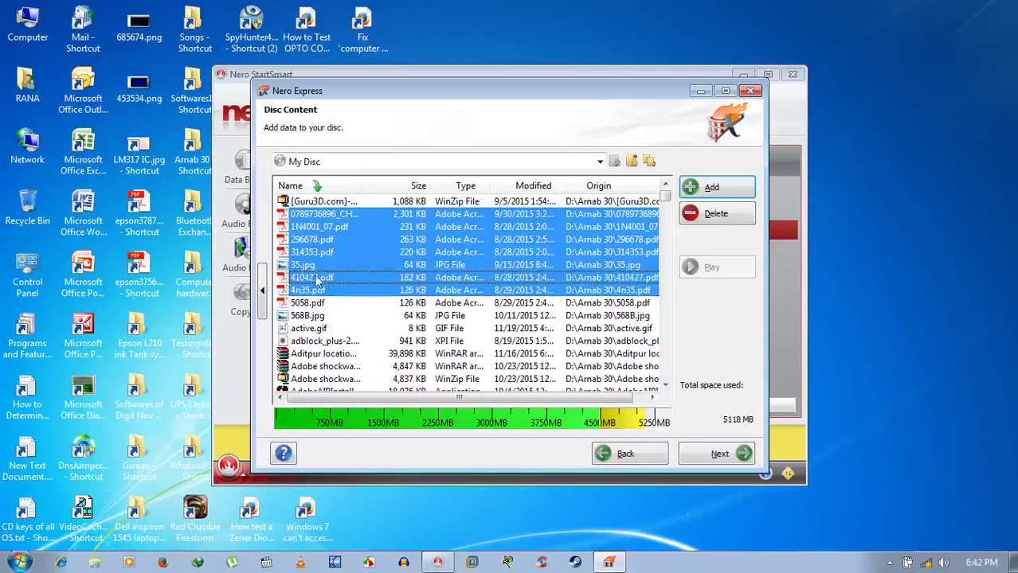
pyautogui.keyDown('ctrl'); pyautogui.click(298, 269); pyautogui.keyUp('ctrl')
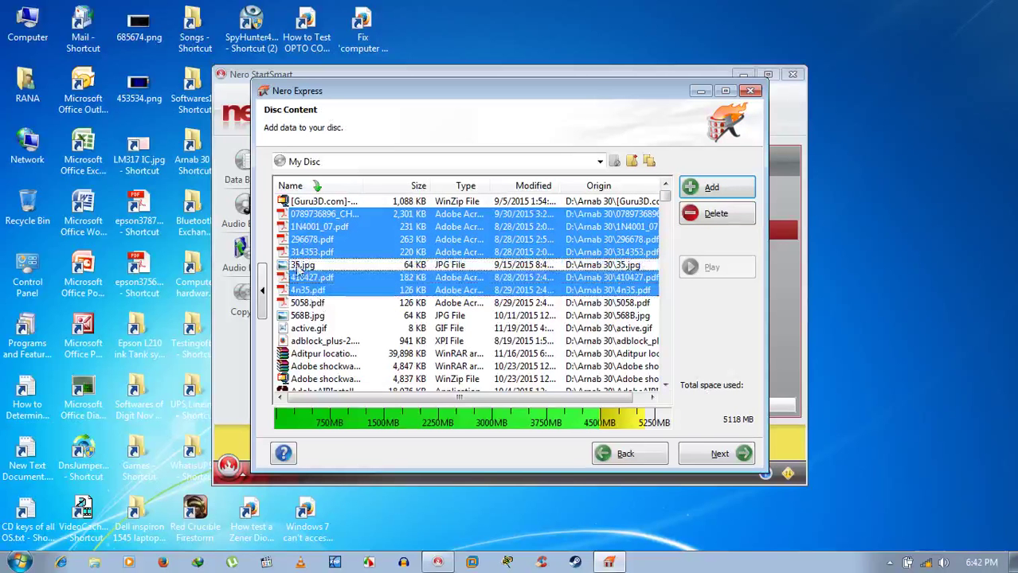
pyautogui.click(710, 219)
pyautogui.click(587, 300)
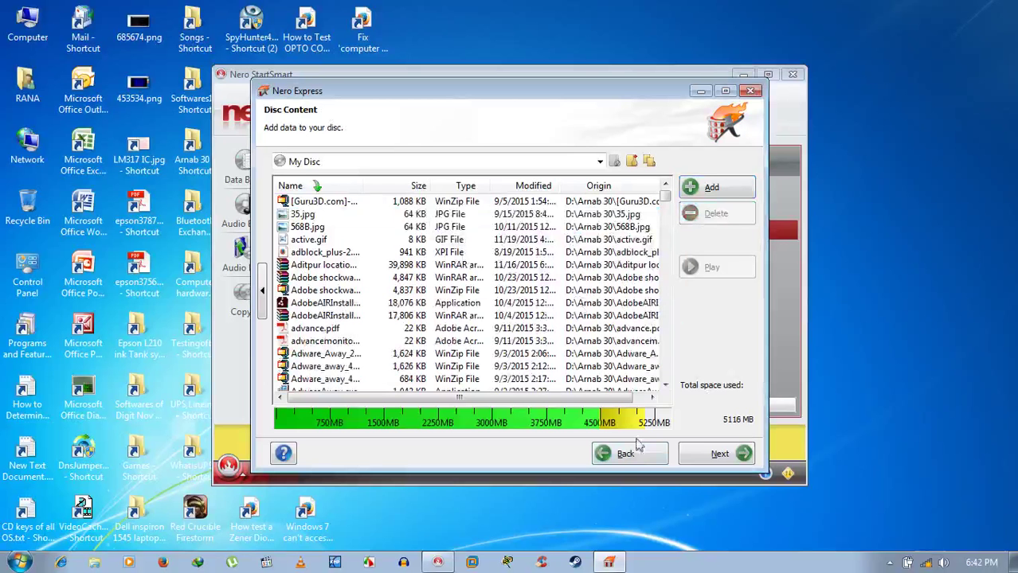
# Step: Select all remaining files in the disc content and delete them from the compilation
pyautogui.click(570, 279)
pyautogui.hotkey('ctrl', 'a')
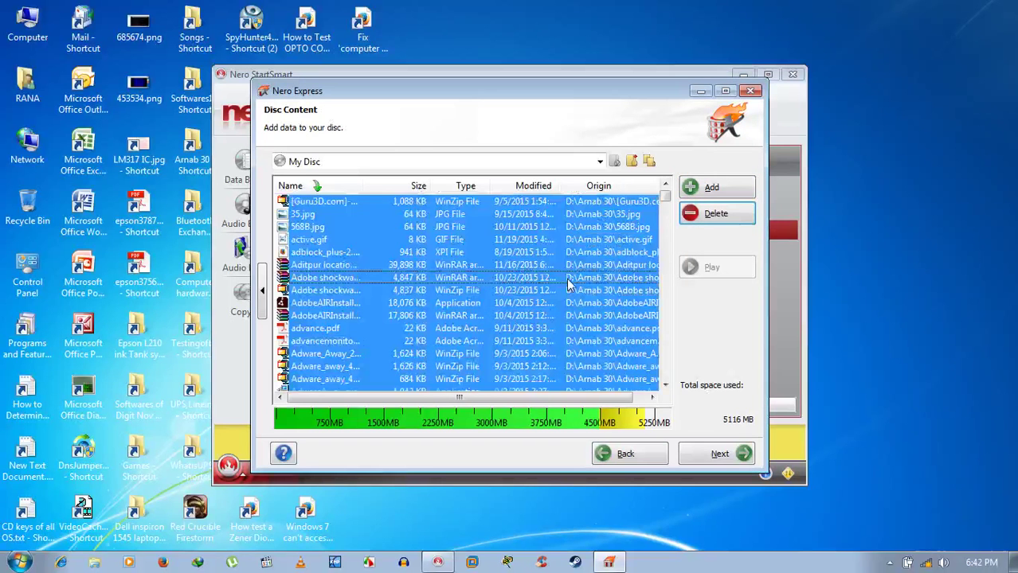
pyautogui.click(732, 217)
pyautogui.click(587, 301)
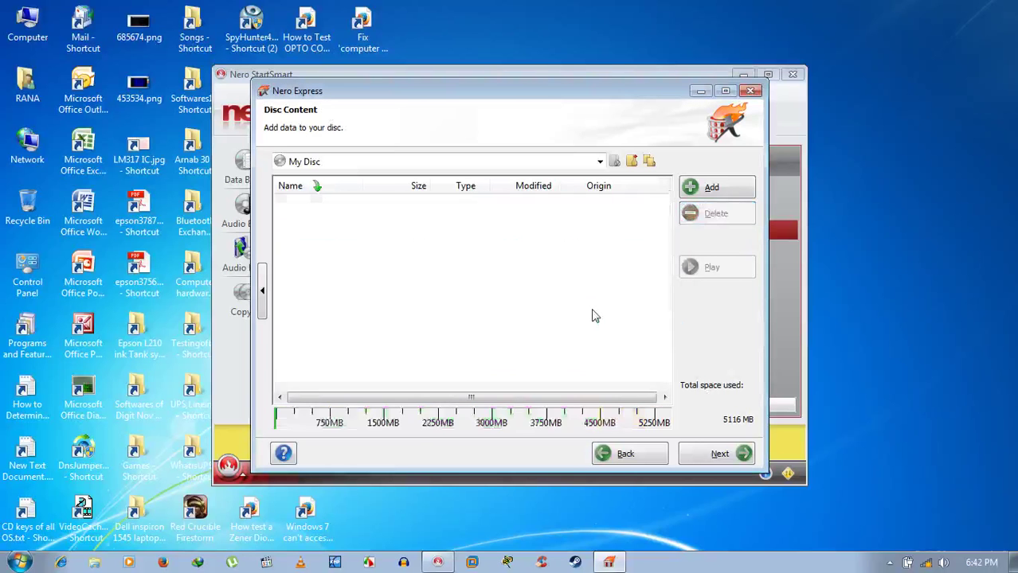
# Step: Reopen the file selection dialog, go to the Arnab 30 folder on drive D:, and select zenmate_security_privacy_vpn-5.0.3-fx.xpi near the folder's end
pyautogui.click(705, 189)
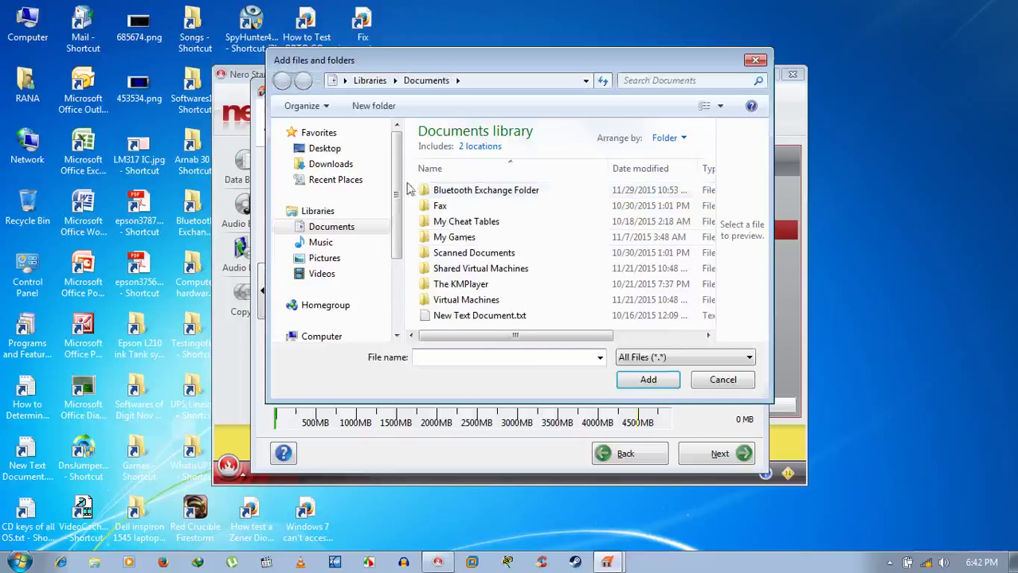
pyautogui.scroll(-3, 386, 183)
pyautogui.click(339, 252)
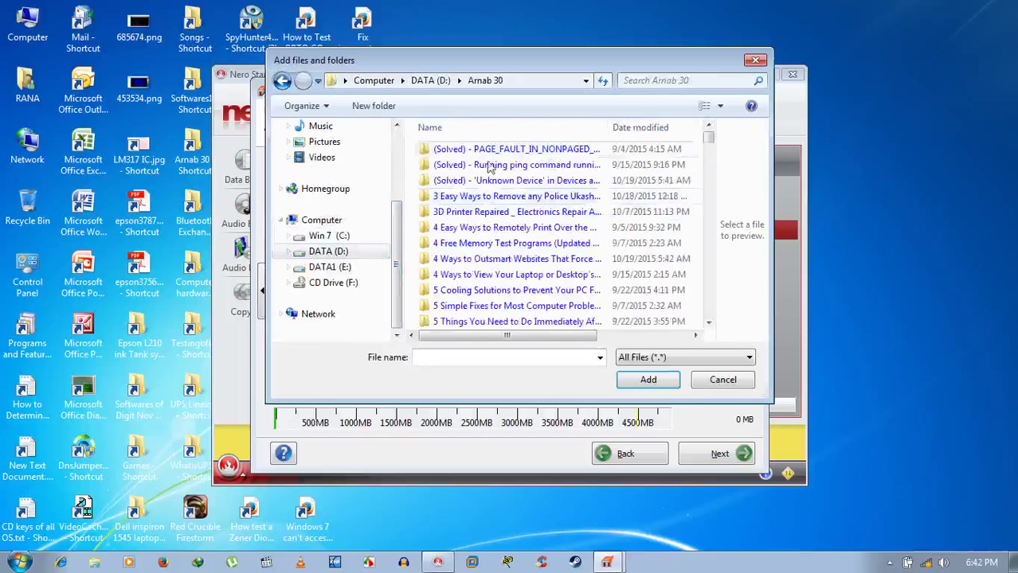
pyautogui.moveTo(707, 170); pyautogui.dragTo(706, 334)
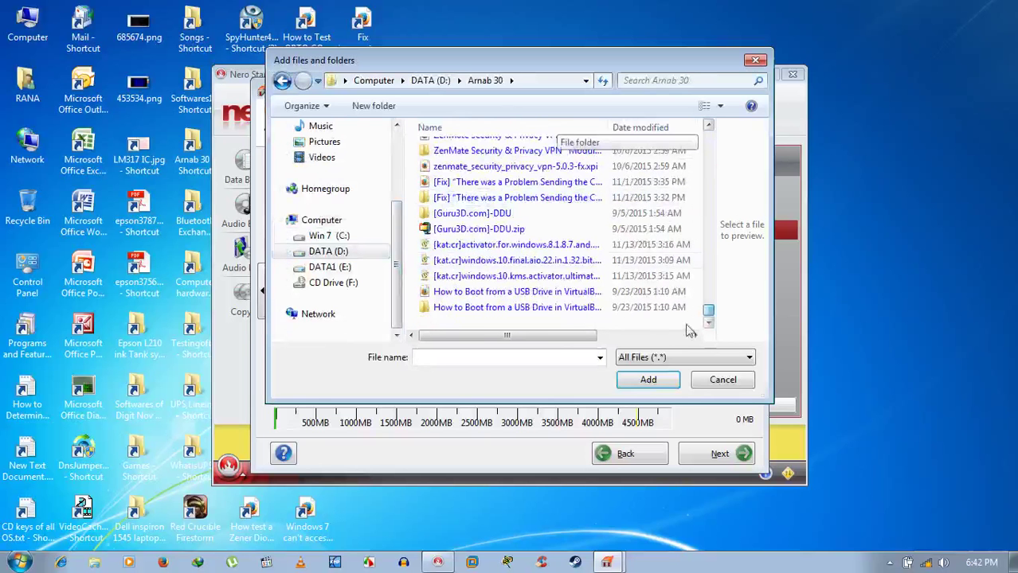
pyautogui.scroll(3, 607, 262)
pyautogui.click(707, 313)
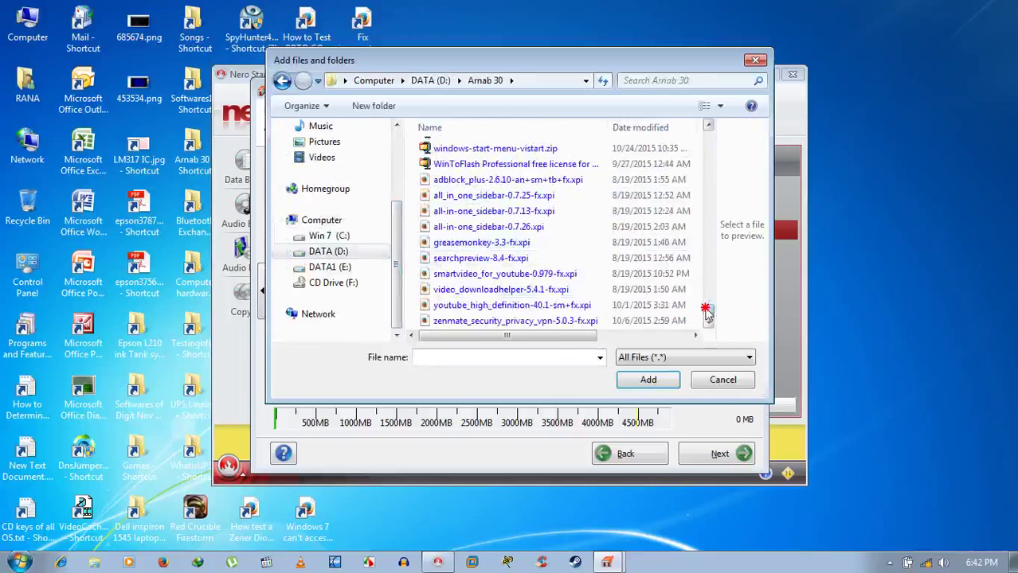
pyautogui.click(572, 323)
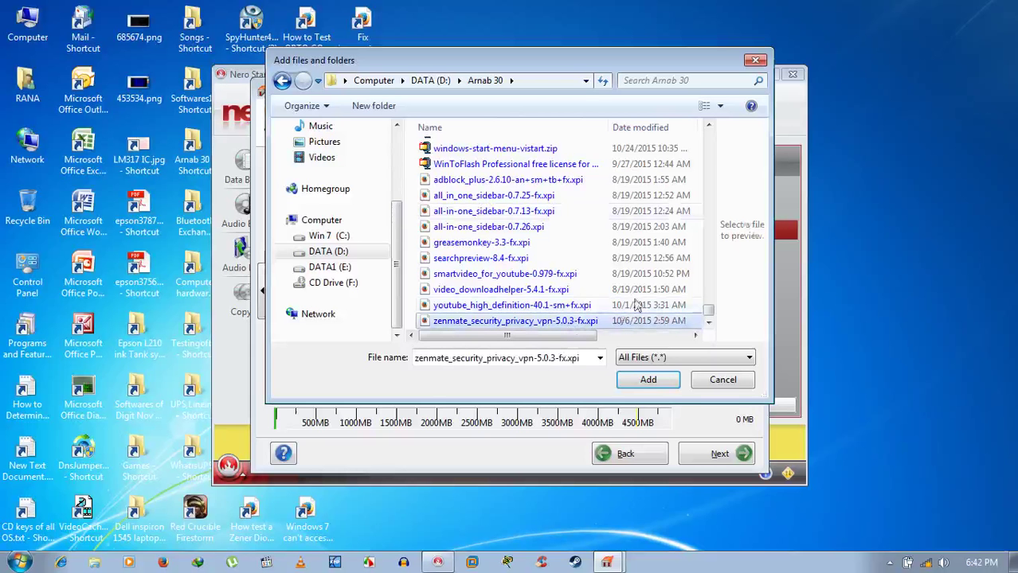
# Step: Extend the selection upward to the Oracle_VM_VirtualBox_Extension_Pack file and also include Result.txt
pyautogui.click(708, 126)
pyautogui.moveTo(708, 127); pyautogui.dragTo(708, 128)
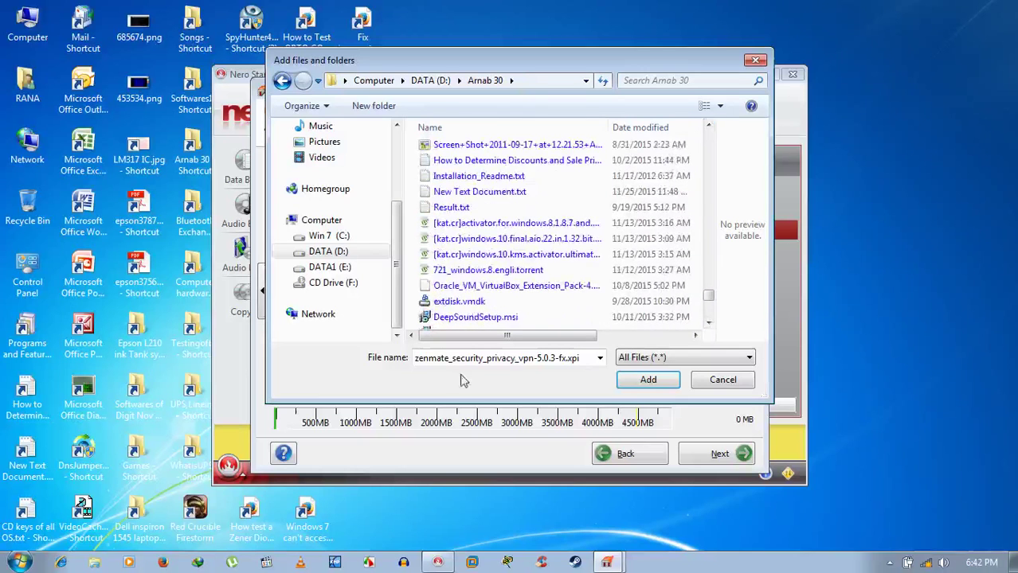
pyautogui.keyDown('shift'); pyautogui.click(483, 289); pyautogui.keyUp('shift')
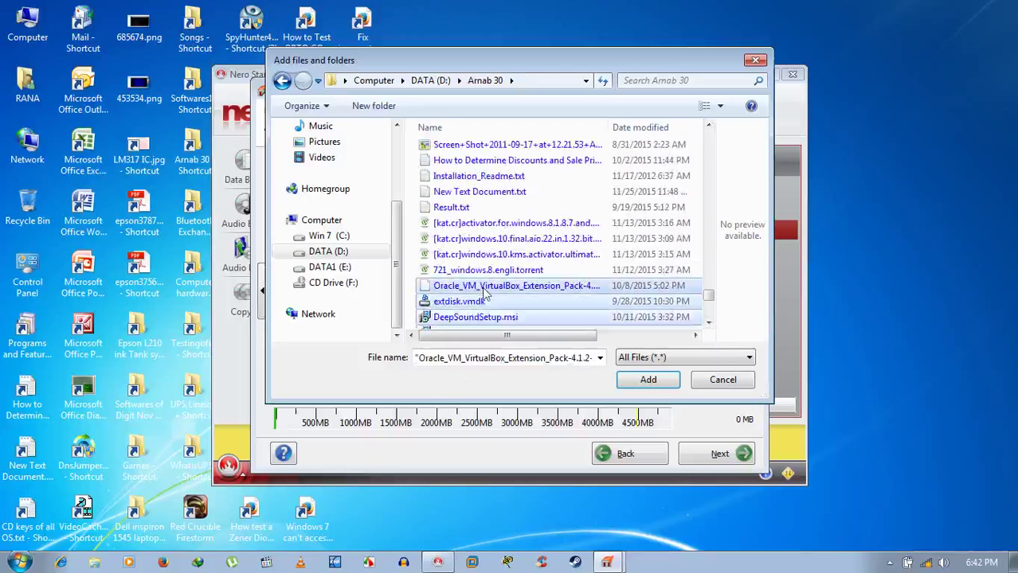
pyautogui.click(708, 128)
pyautogui.click(708, 127)
pyautogui.click(708, 128)
pyautogui.click(708, 127)
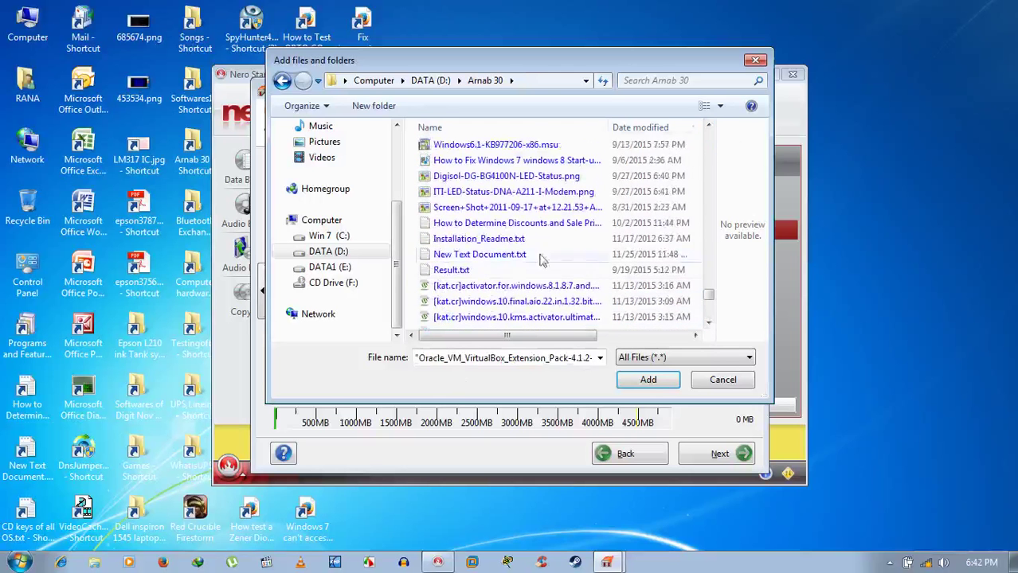
pyautogui.click(483, 272)
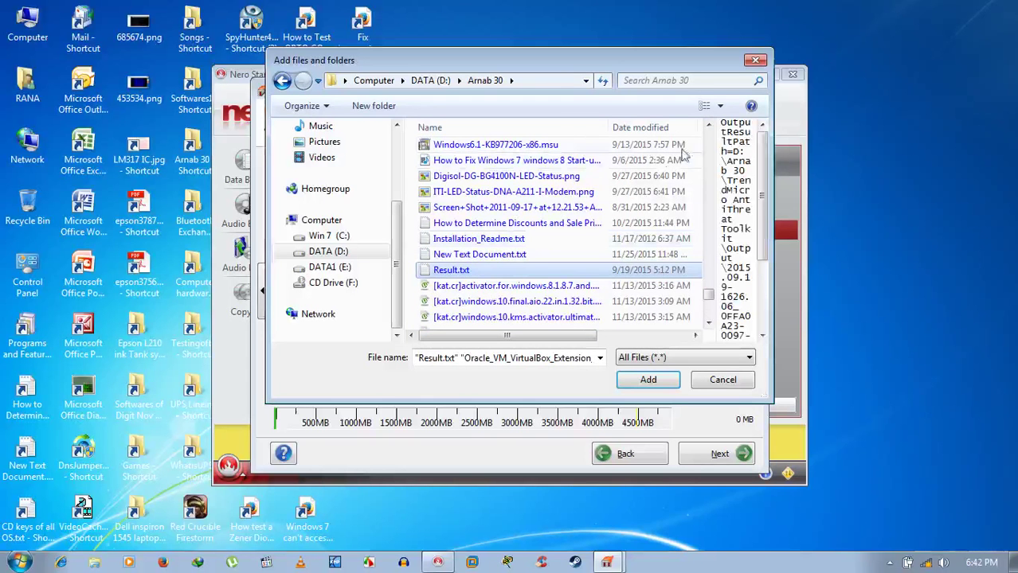
# Step: Extend the selection farther up to active.gif and add the selected files to the compilation
pyautogui.moveTo(708, 127); pyautogui.dragTo(708, 127)
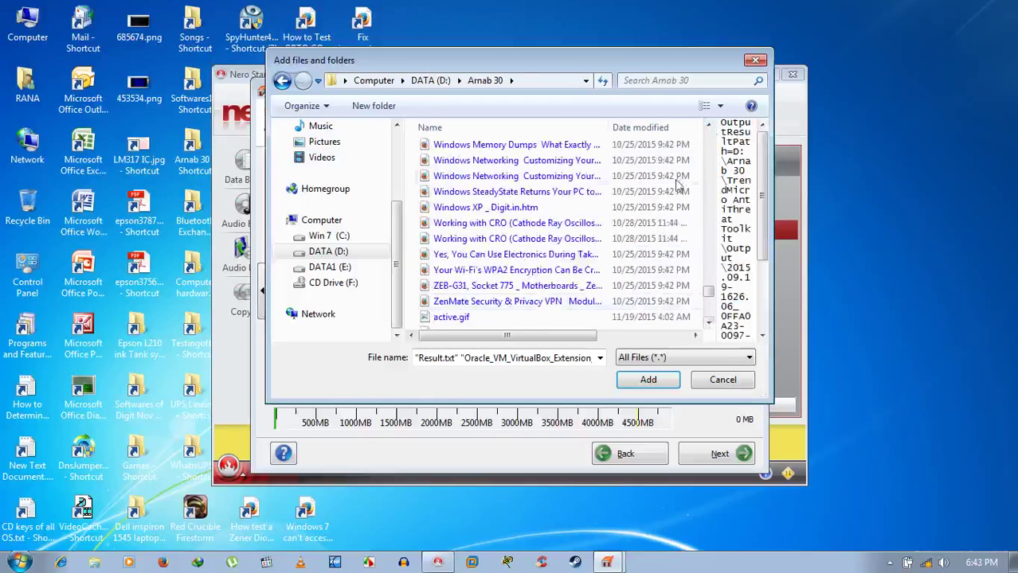
pyautogui.keyDown('ctrl'); pyautogui.click(466, 317); pyautogui.keyUp('ctrl')
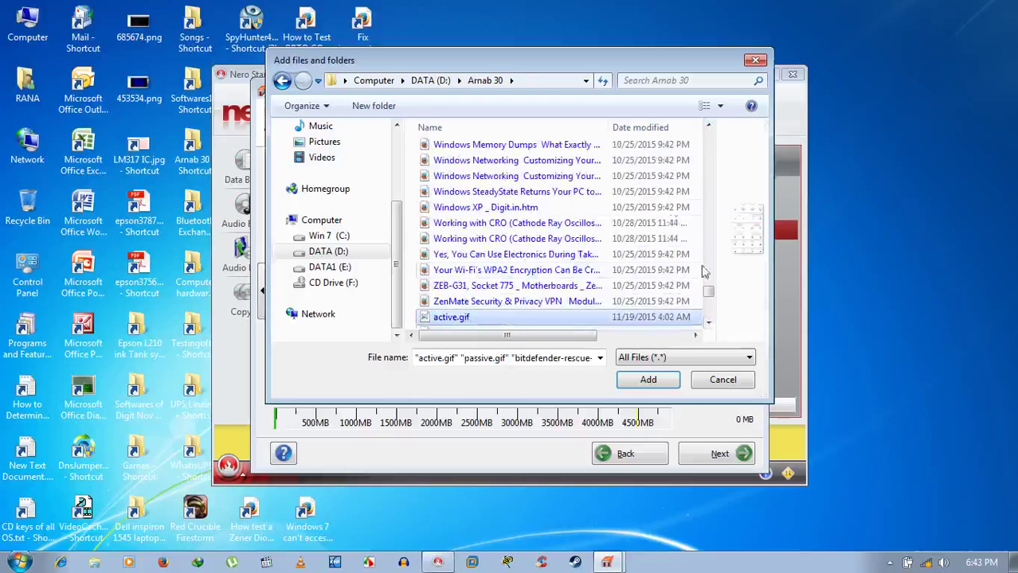
pyautogui.click(648, 380)
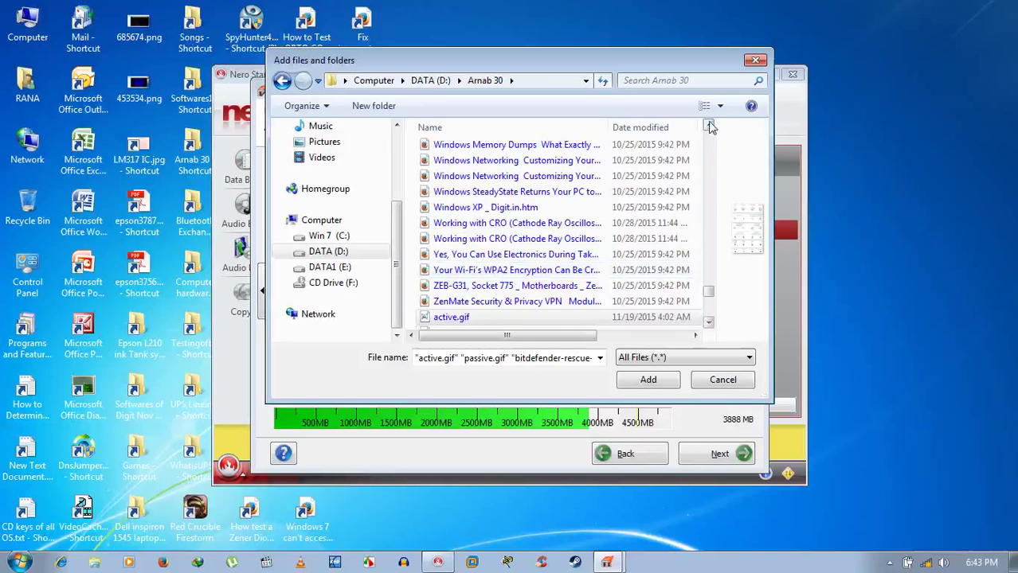
# Step: Browse farther up the folder to the end of the executables and try selecting rufus.ini and Red_Crucible_Cheats.CT
pyautogui.moveTo(710, 128); pyautogui.dragTo(712, 139)
pyautogui.moveTo(710, 288); pyautogui.dragTo(709, 230)
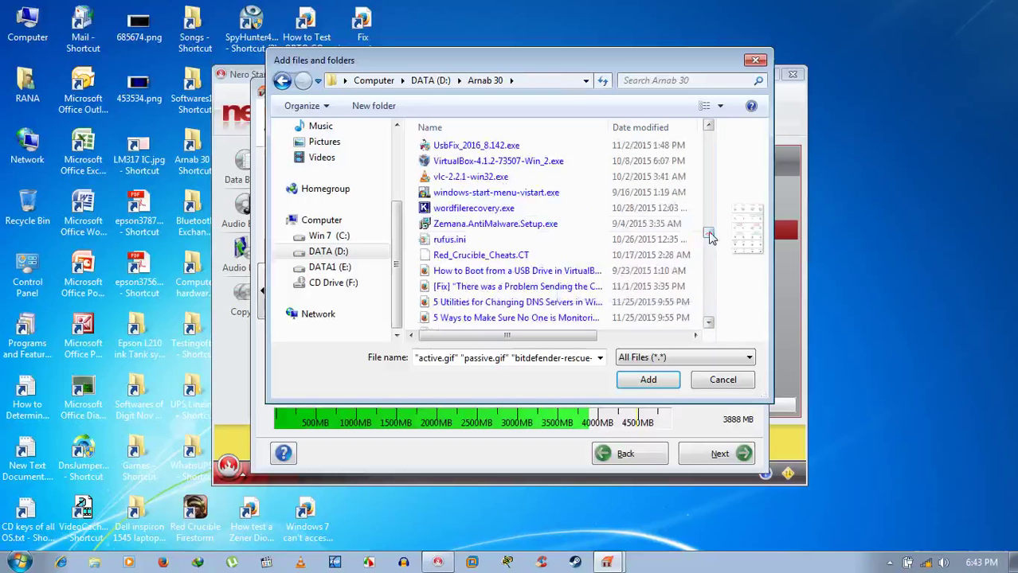
pyautogui.click(570, 239)
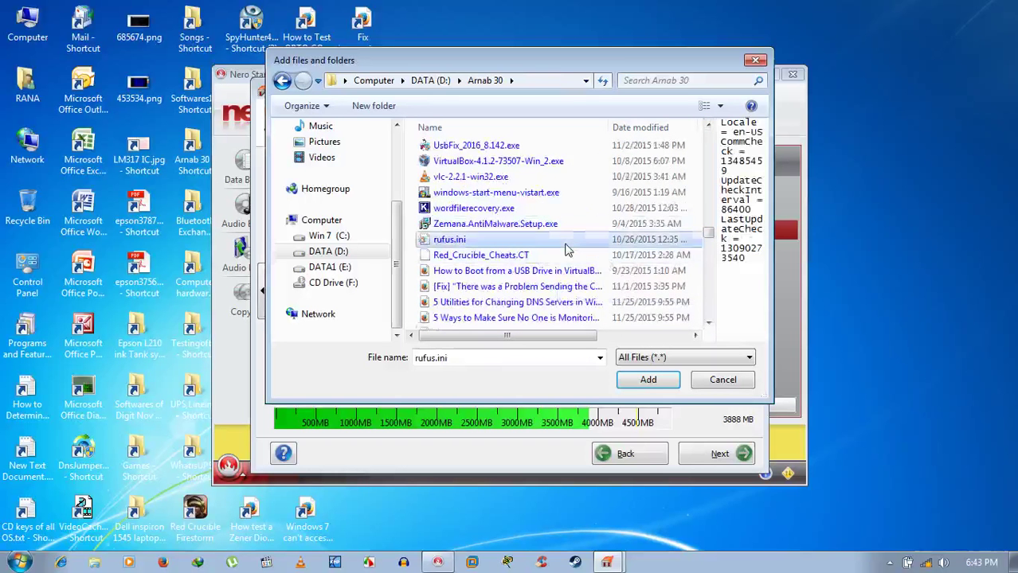
pyautogui.scroll(2, 557, 243)
pyautogui.scroll(-2, 565, 247)
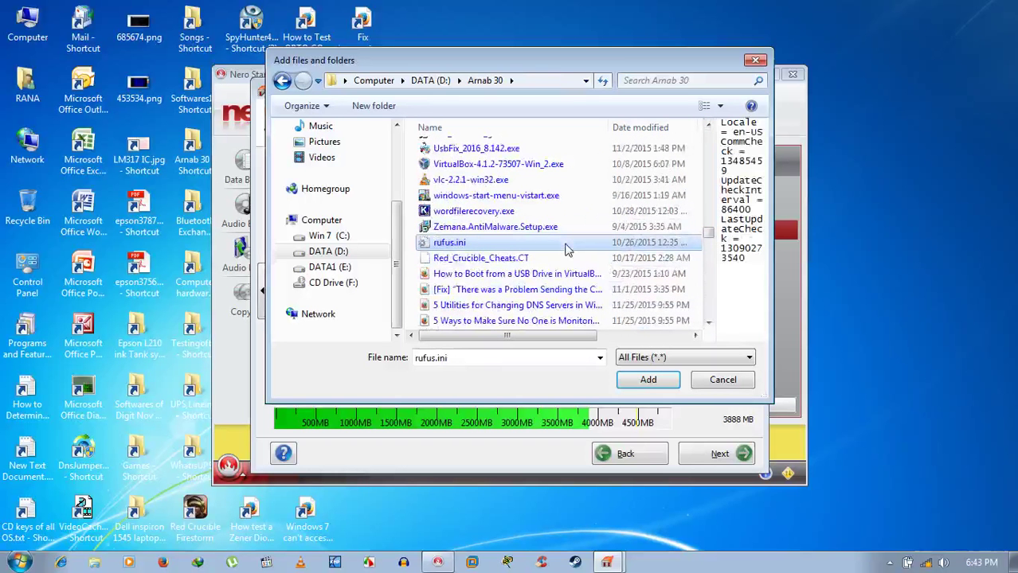
pyautogui.click(514, 259)
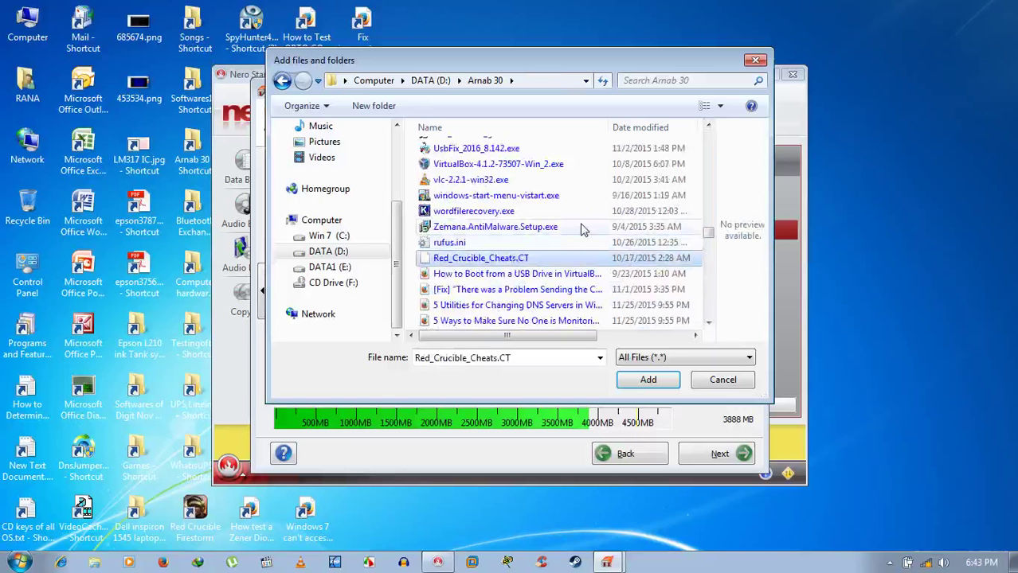
pyautogui.click(450, 245)
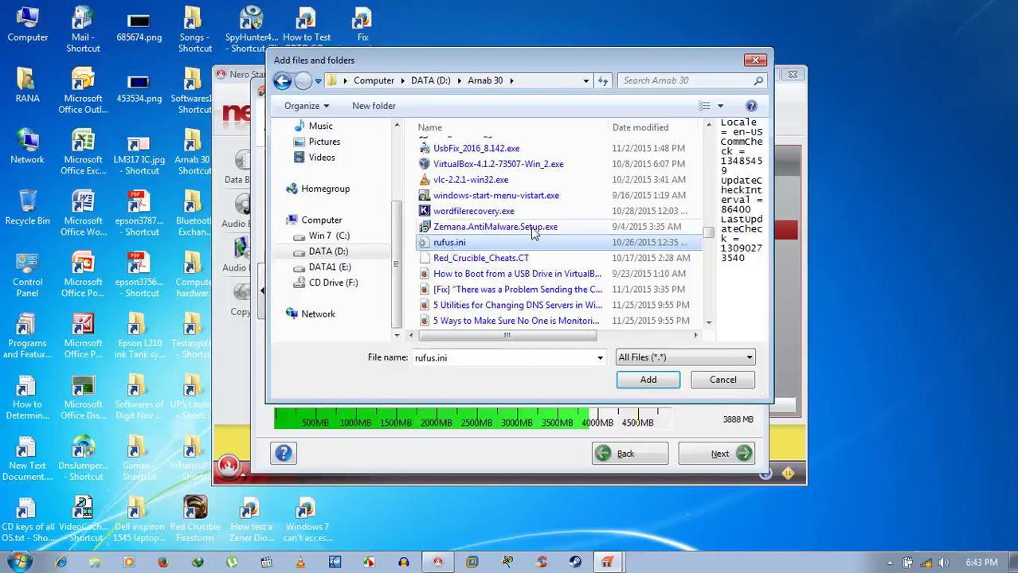
# Step: Select the executables from Zemana.AntiMalware.Setup.exe up to Unlocker1.9.2.exe and add them to the compilation
pyautogui.click(497, 229)
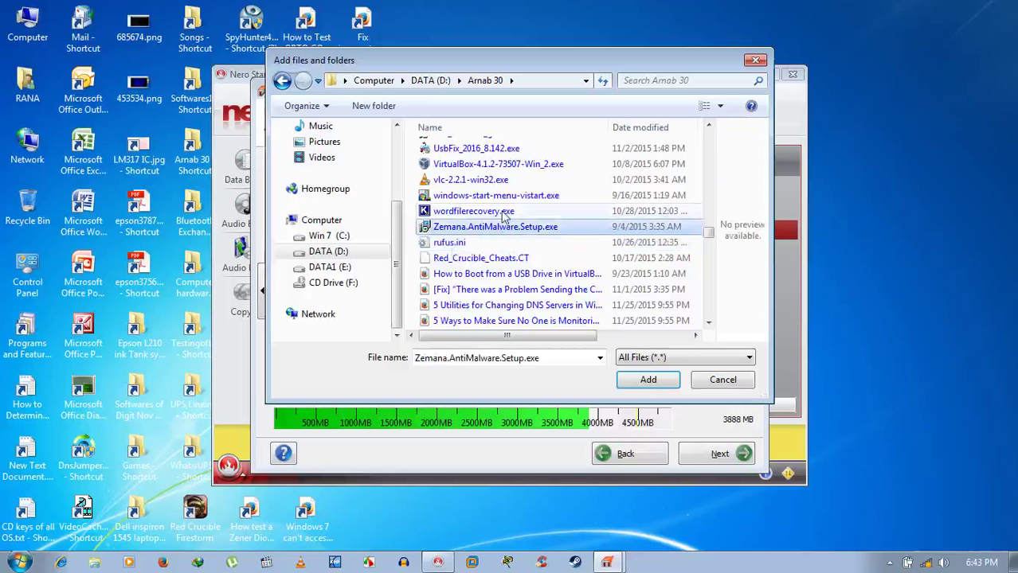
pyautogui.keyDown('ctrl'); pyautogui.click(504, 216); pyautogui.keyUp('ctrl')
pyautogui.click(710, 128)
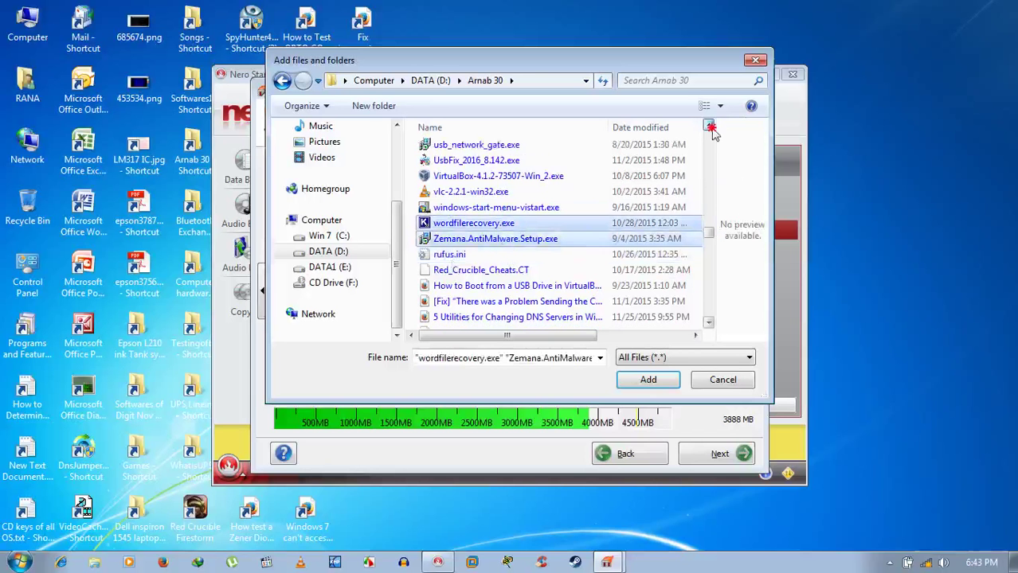
pyautogui.click(710, 127)
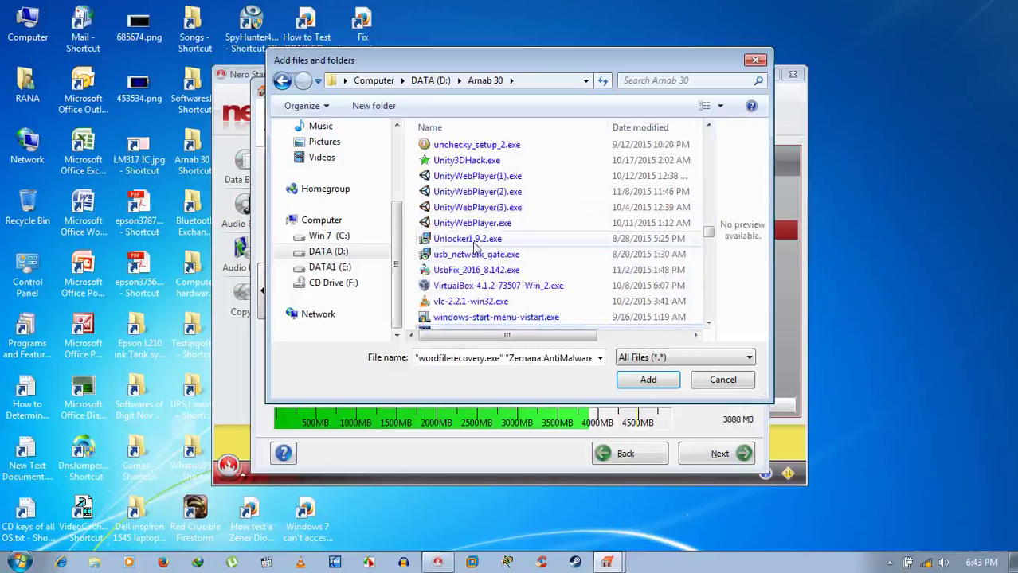
pyautogui.keyDown('shift'); pyautogui.click(474, 241); pyautogui.keyUp('shift')
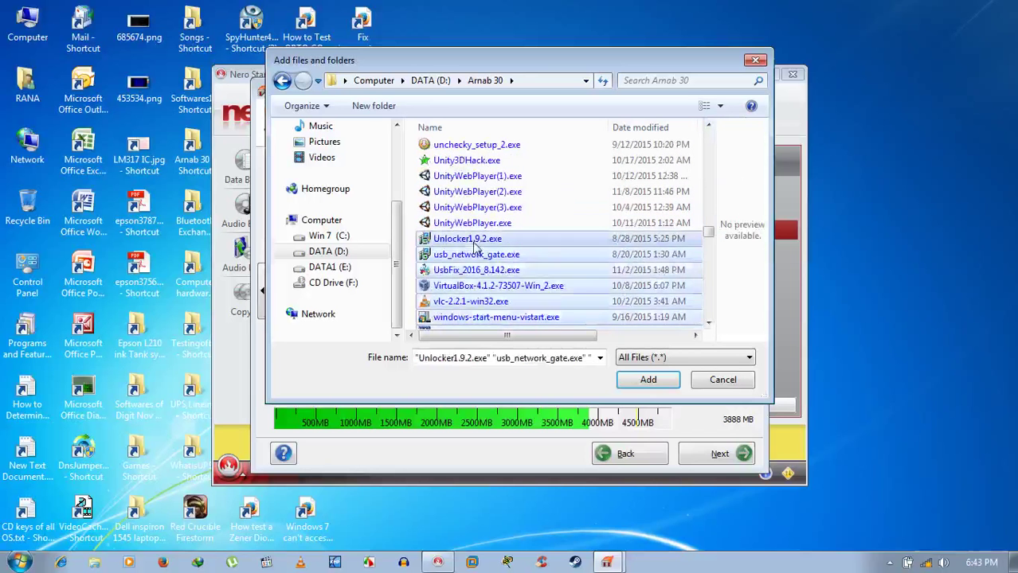
pyautogui.click(648, 382)
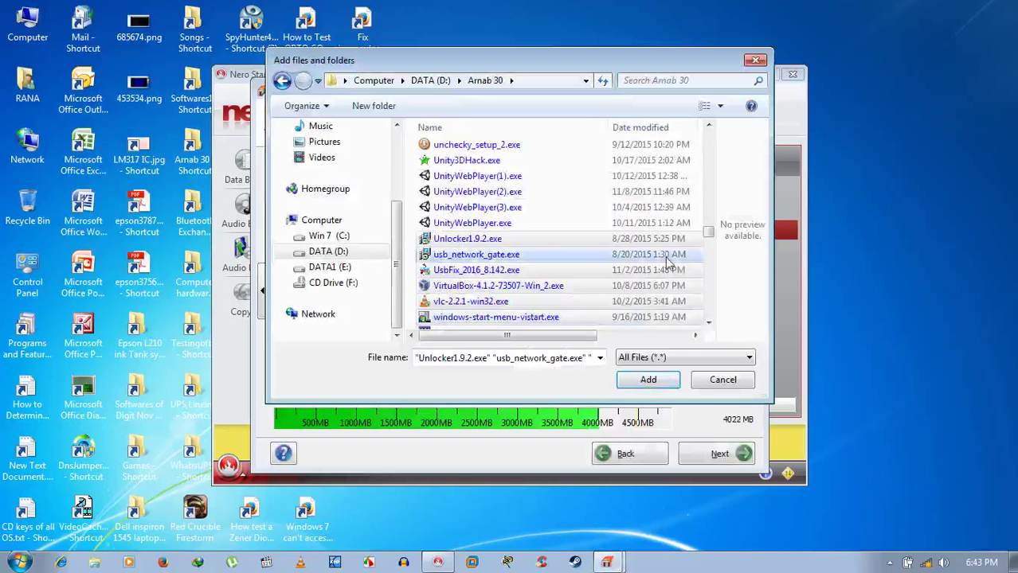
# Step: Select the executables from UnityWebPlayer.exe up to stickifier.exe and add them to the compilation
pyautogui.click(708, 126)
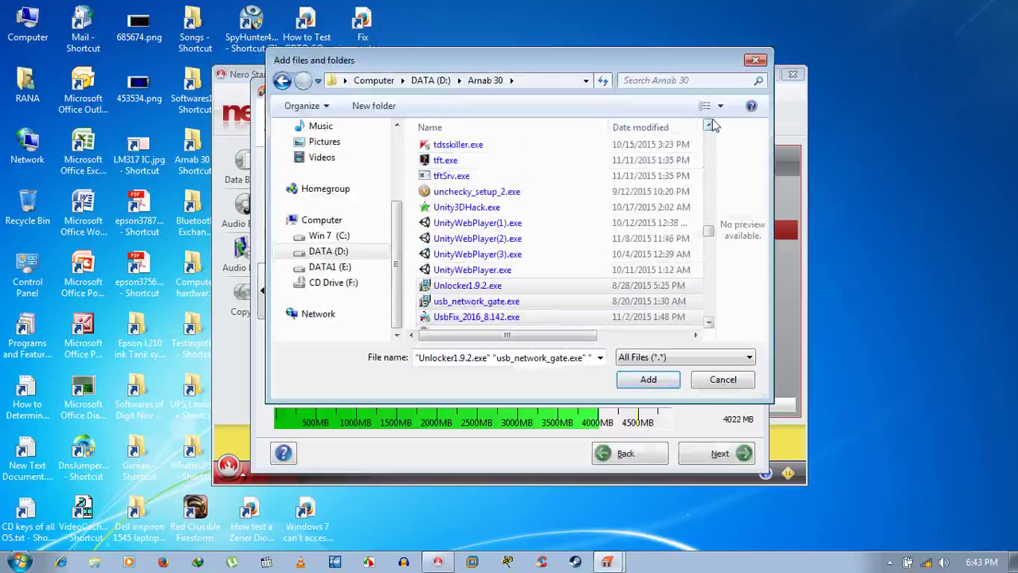
pyautogui.click(513, 271)
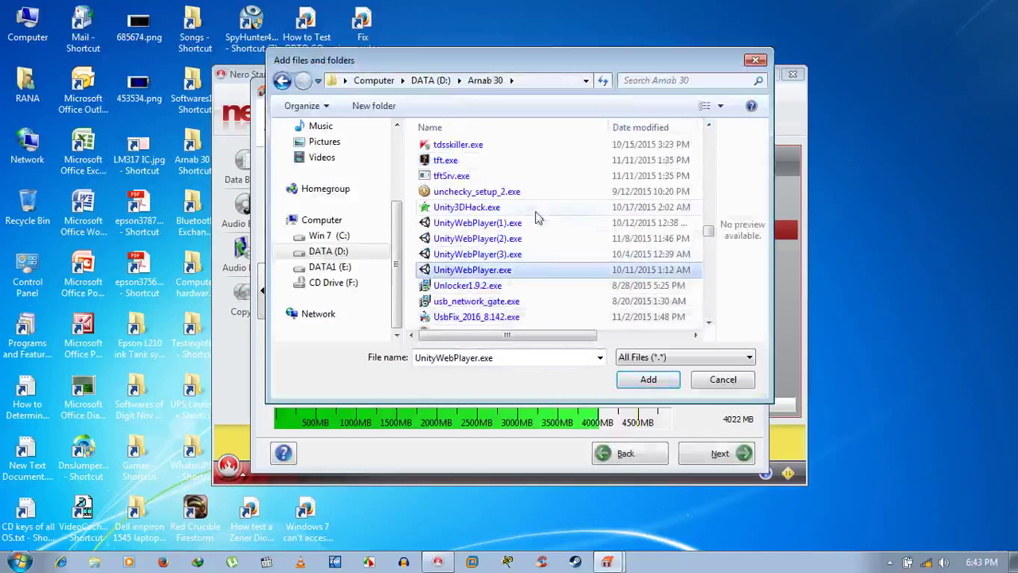
pyautogui.click(709, 125)
pyautogui.click(709, 126)
pyautogui.click(708, 126)
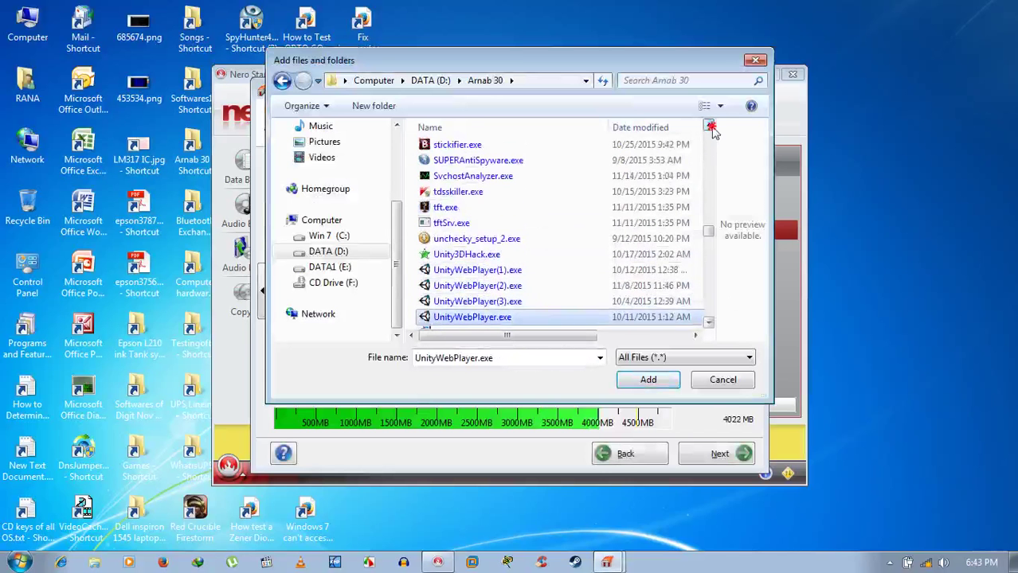
pyautogui.click(709, 126)
pyautogui.click(709, 125)
pyautogui.click(708, 126)
pyautogui.click(708, 126)
pyautogui.keyDown('shift'); pyautogui.click(462, 209); pyautogui.keyUp('shift')
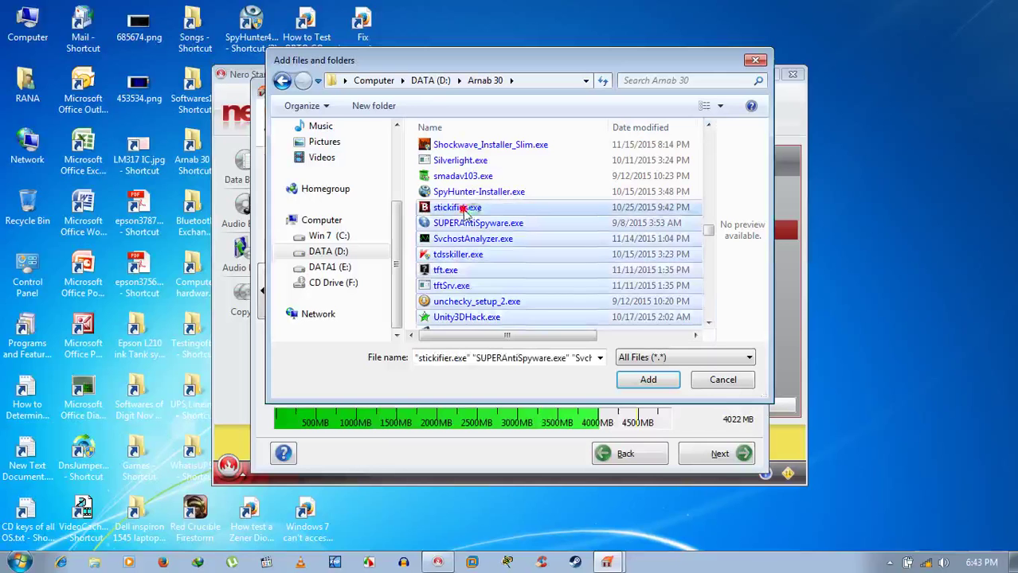
pyautogui.click(662, 383)
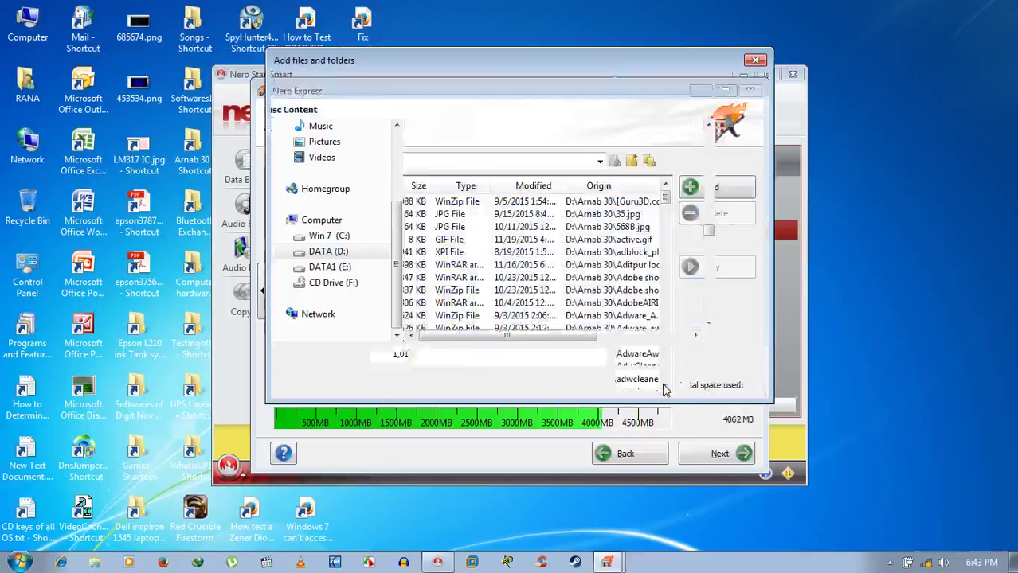
# Step: Browse farther up the executables and select SpyHunter-Installer.exe as the next file to include
pyautogui.click(709, 125)
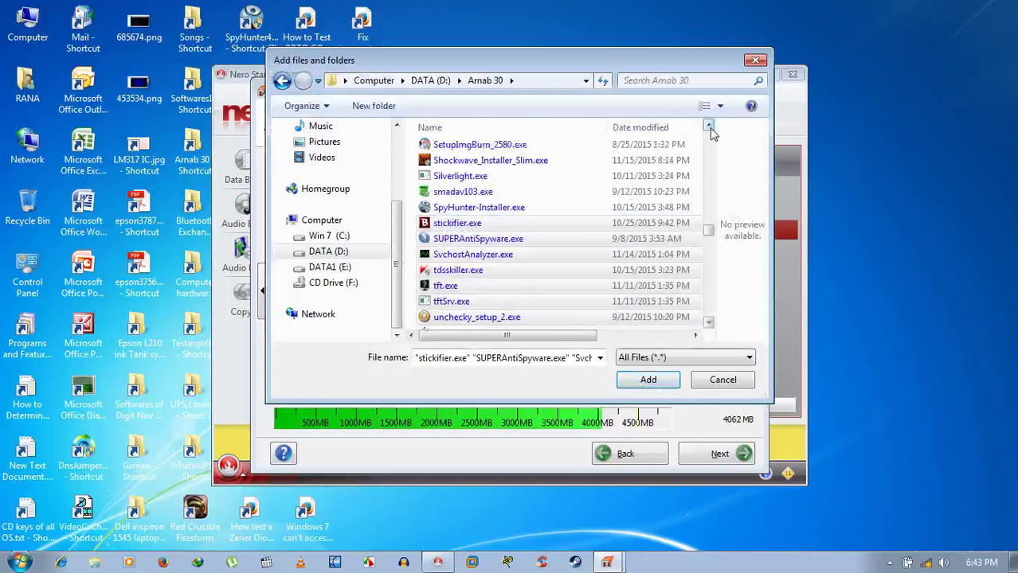
pyautogui.click(709, 126)
pyautogui.click(709, 125)
pyautogui.click(709, 126)
pyautogui.click(708, 126)
pyautogui.click(709, 126)
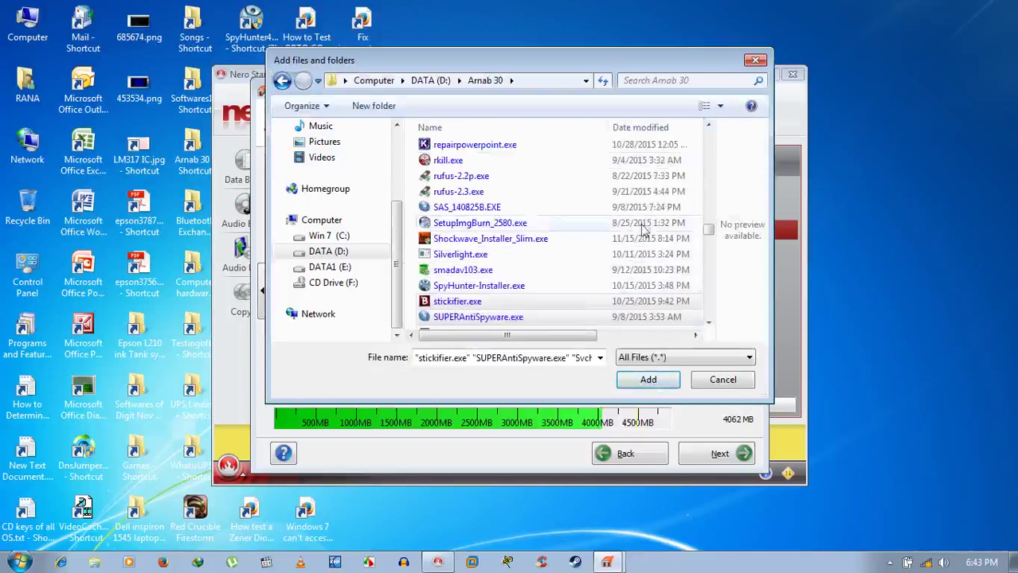
pyautogui.click(500, 286)
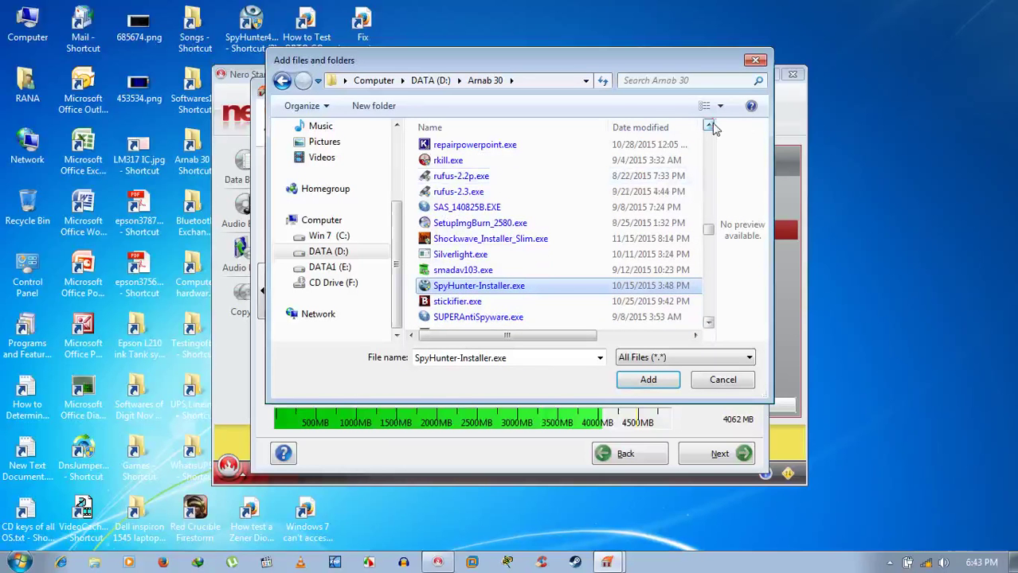
# Step: Include the Portable-VirtualBox_v5.0.2-Starter file in the selection, check the selected files below it, and deselect it again
pyautogui.scroll(4, 714, 129)
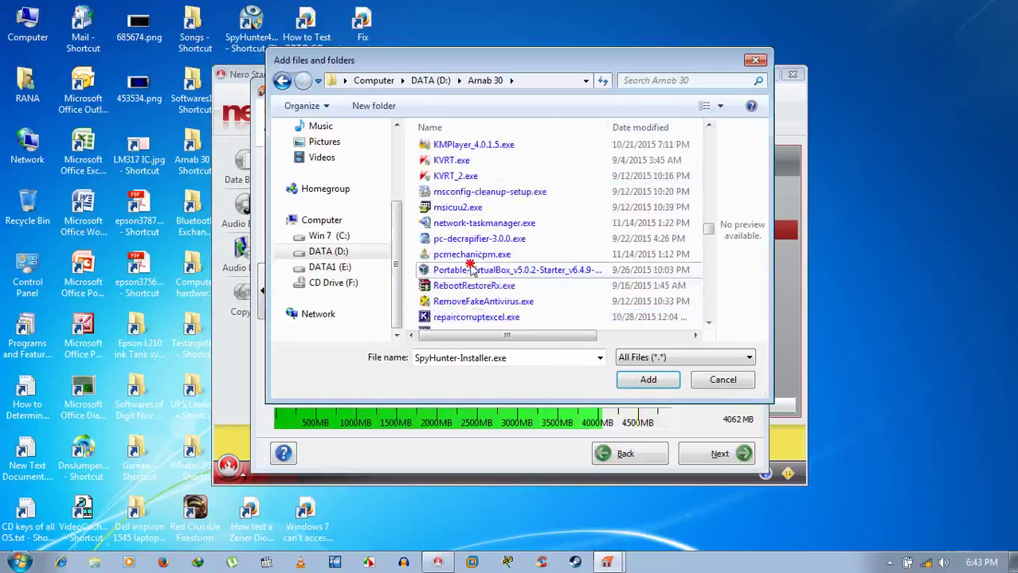
pyautogui.click(471, 270)
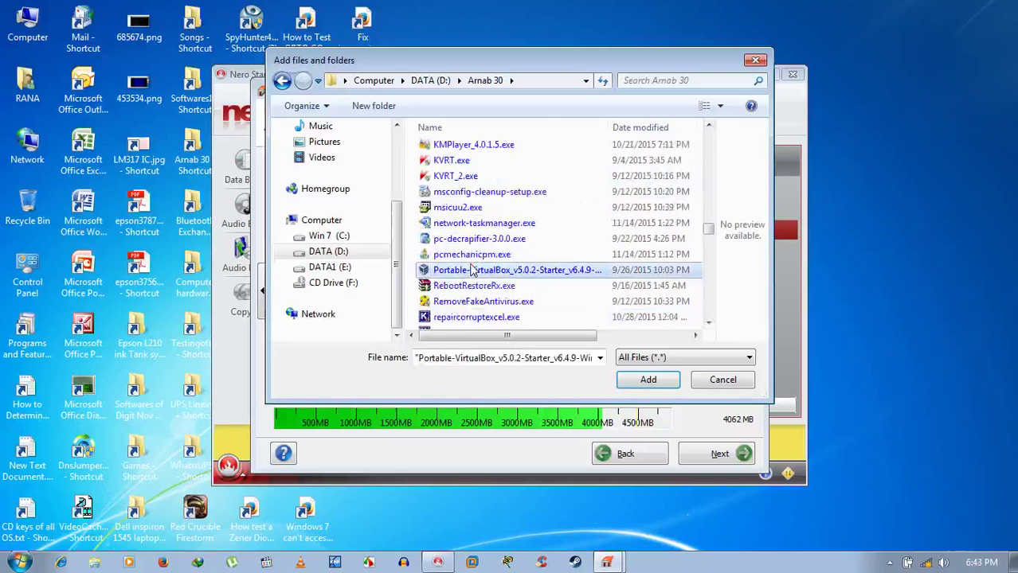
pyautogui.click(708, 323)
pyautogui.click(708, 323)
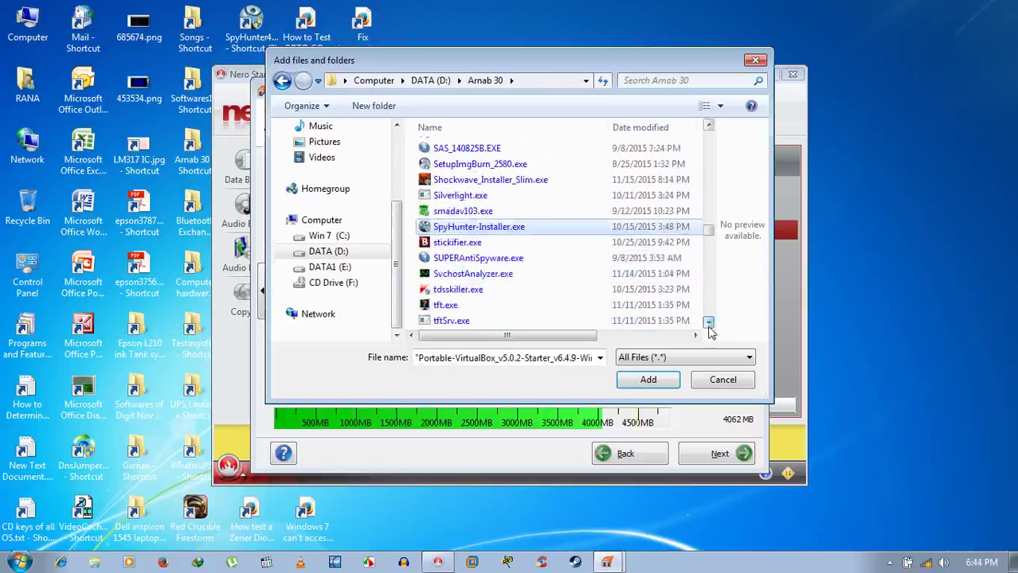
pyautogui.click(708, 128)
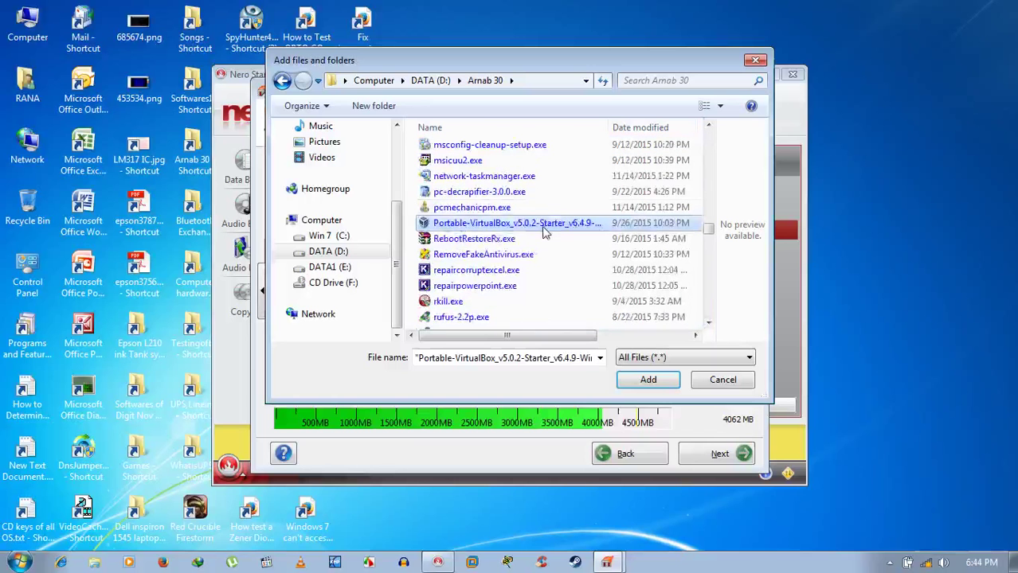
pyautogui.keyDown('ctrl'); pyautogui.click(544, 231); pyautogui.keyUp('ctrl')
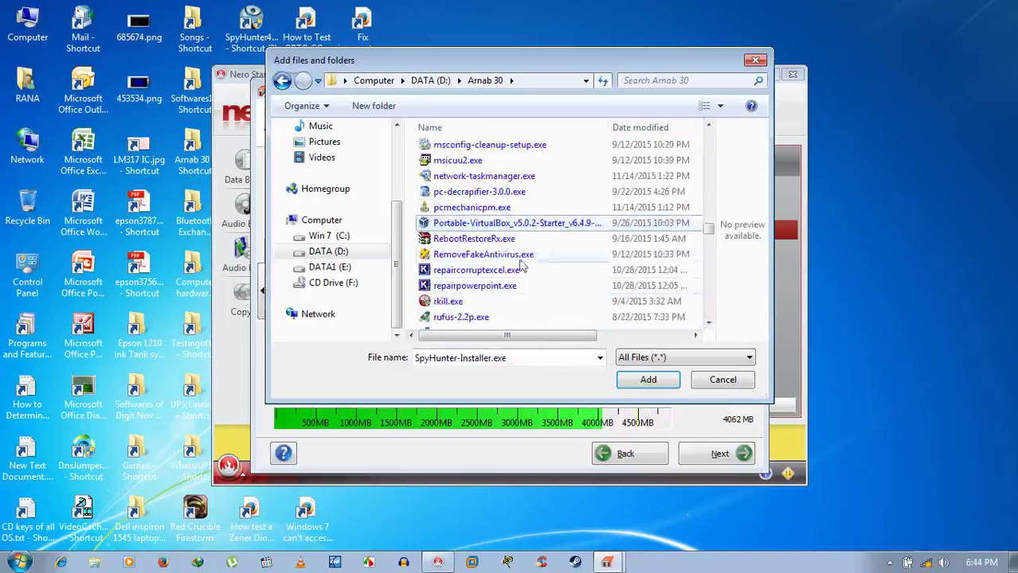
# Step: Select the executables from SpyHunter-Installer.exe up to network-taskmanager.exe and add them to the compilation
pyautogui.click(709, 324)
pyautogui.click(710, 323)
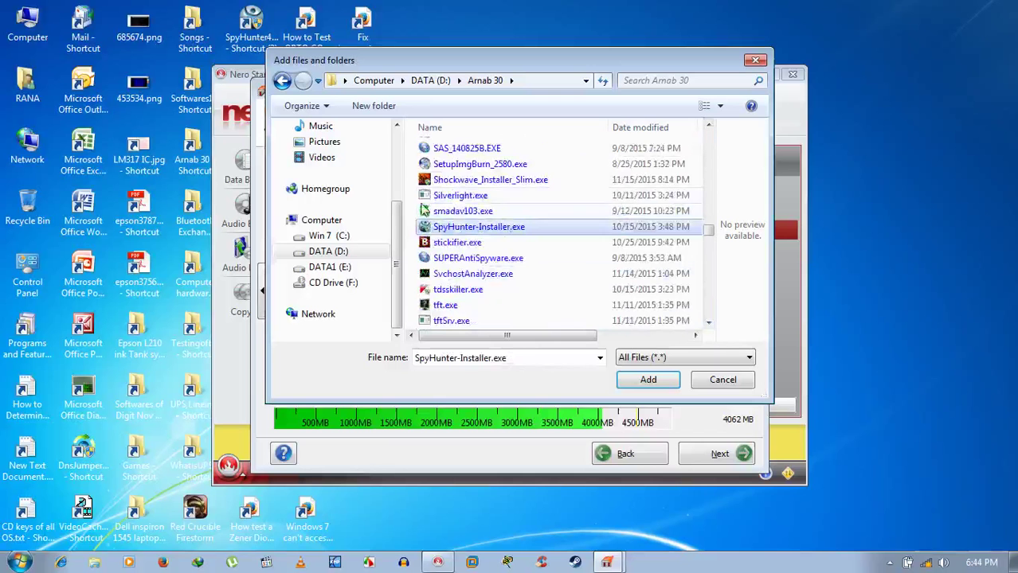
pyautogui.click(478, 197)
pyautogui.click(467, 229)
pyautogui.click(708, 126)
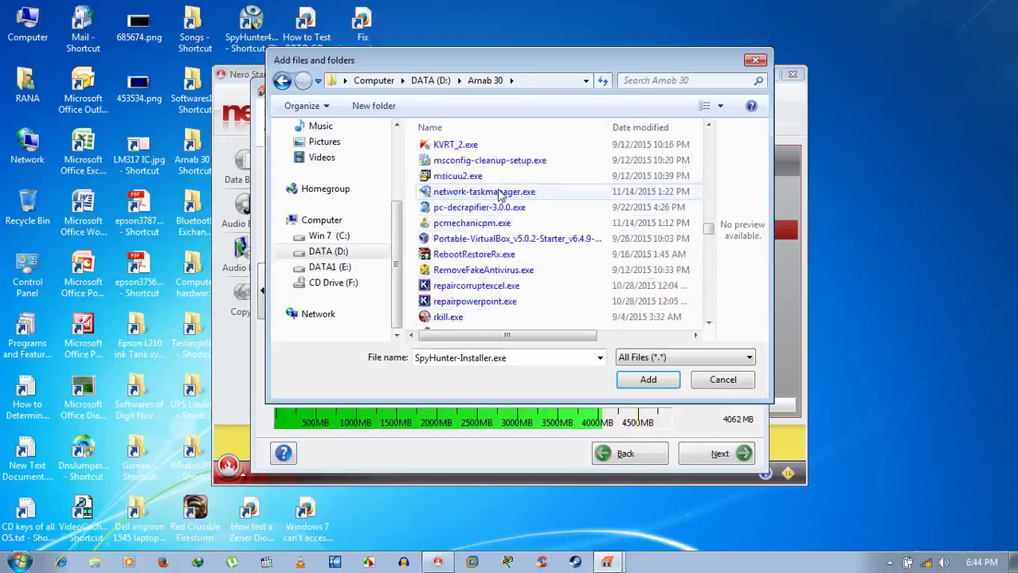
pyautogui.moveTo(500, 196); pyautogui.dragTo(715, 317)
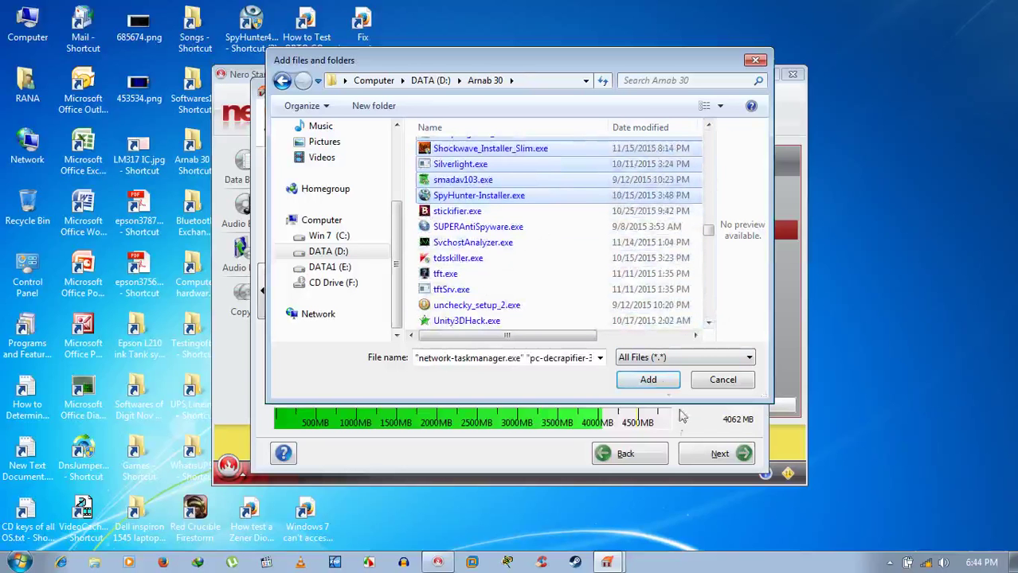
pyautogui.click(657, 380)
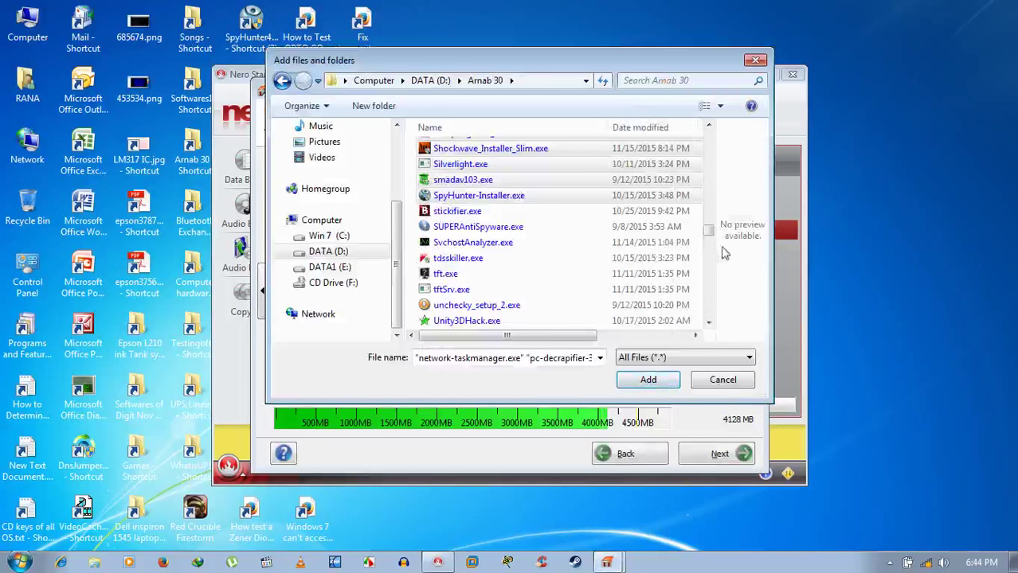
# Step: Add the executables from msicuu2.exe up to klcp_update_1144_20150921_2.exe to the compilation and close the file selection
pyautogui.click(709, 128)
pyautogui.click(710, 128)
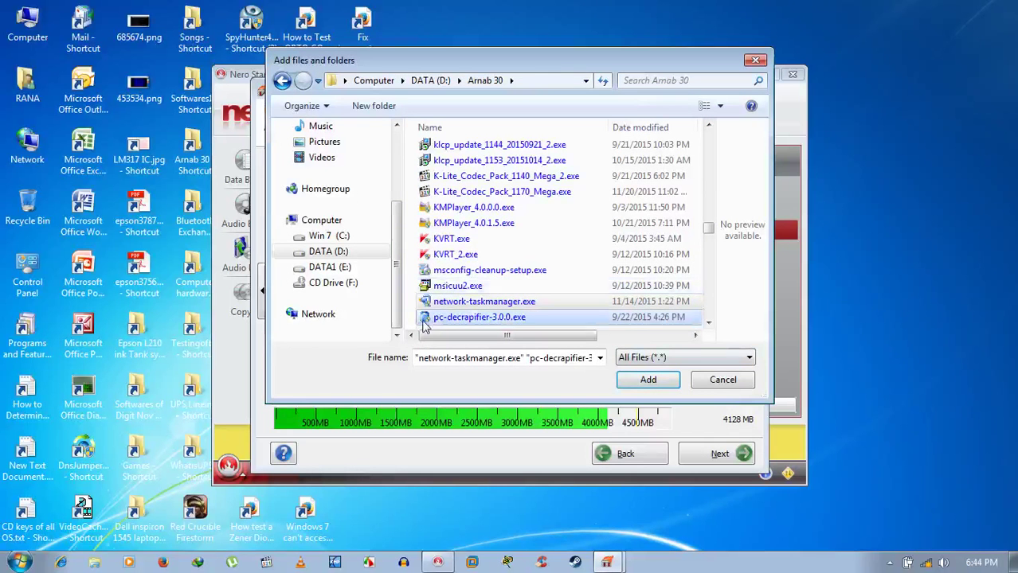
pyautogui.click(476, 287)
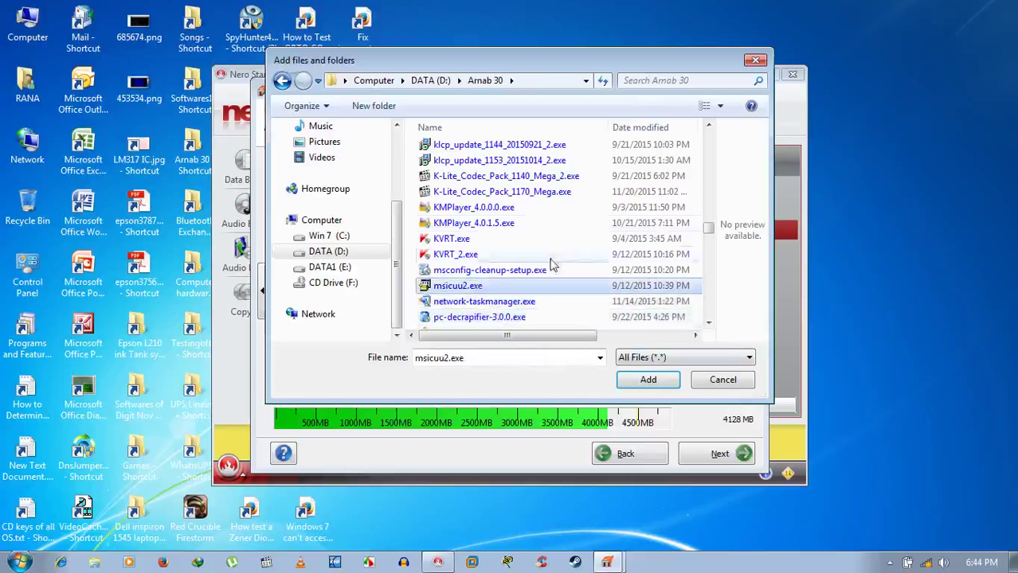
pyautogui.click(709, 127)
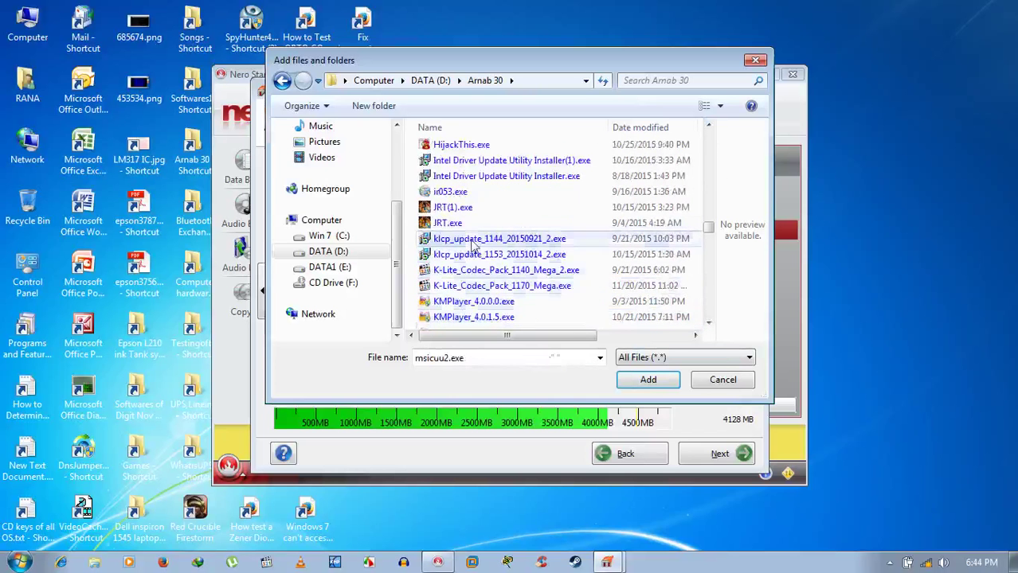
pyautogui.keyDown('shift'); pyautogui.click(473, 247); pyautogui.keyUp('shift')
pyautogui.click(643, 380)
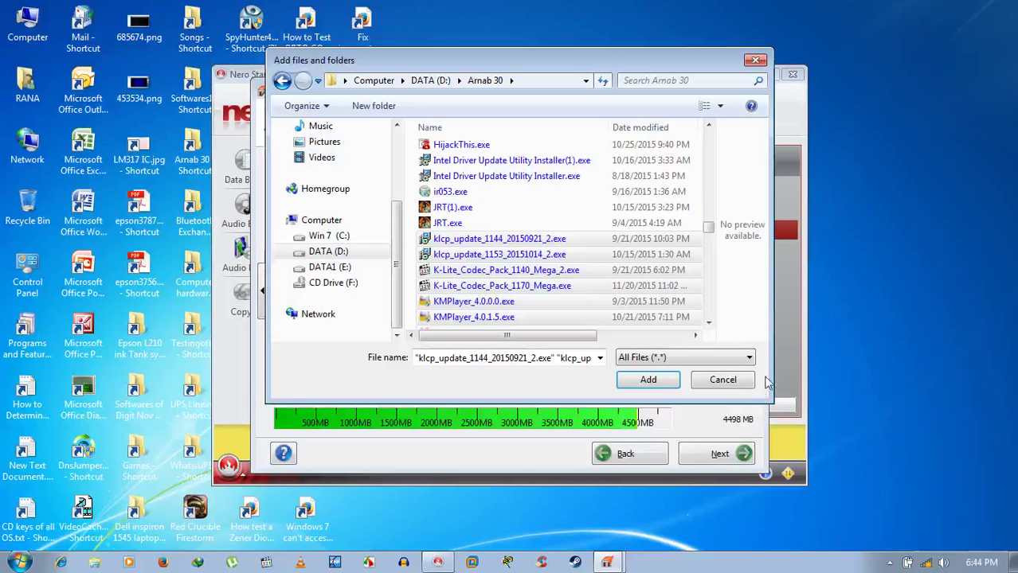
pyautogui.click(718, 380)
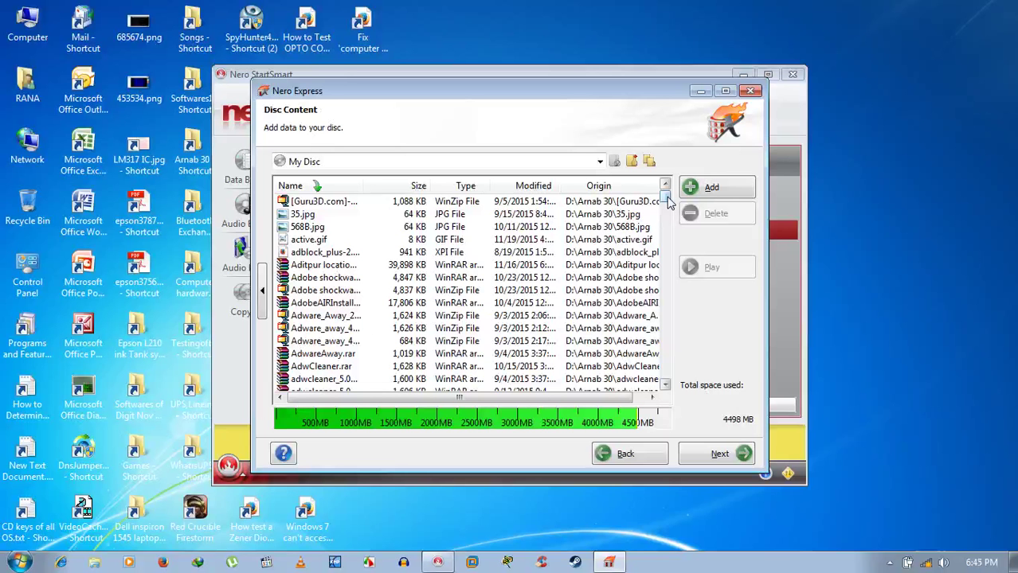
# Step: In the final burn settings, keep data verification on, choose the F: TS8XDVDR Transcend recorder, and name the disc Fdriveback220
pyautogui.moveTo(668, 201)
pyautogui.mouseDown()
pyautogui.moveTo(670, 388)
pyautogui.moveTo(667, 192)
pyautogui.mouseUp()
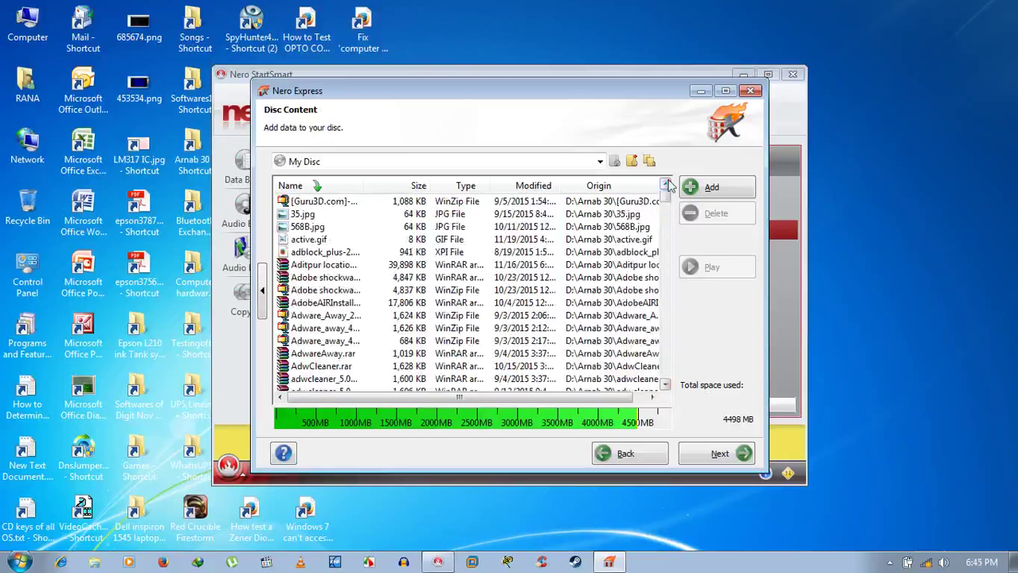
pyautogui.click(690, 461)
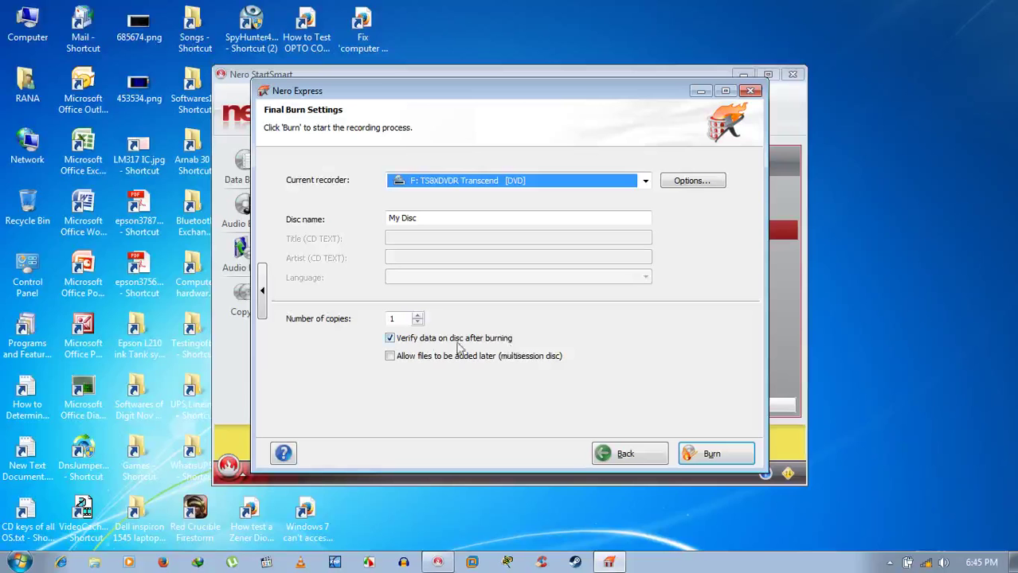
pyautogui.click(389, 342)
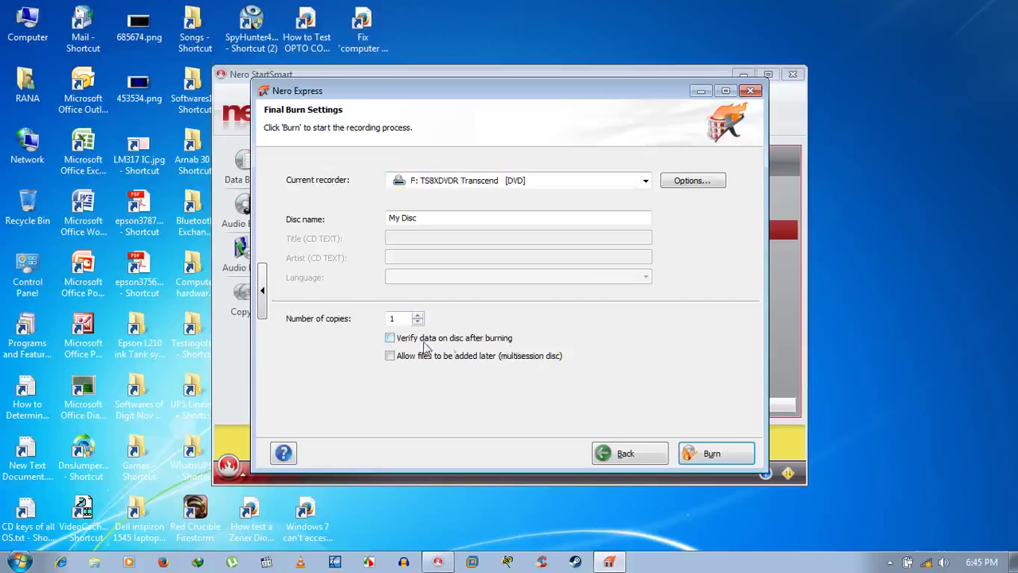
pyautogui.click(390, 340)
pyautogui.click(392, 358)
pyautogui.click(557, 182)
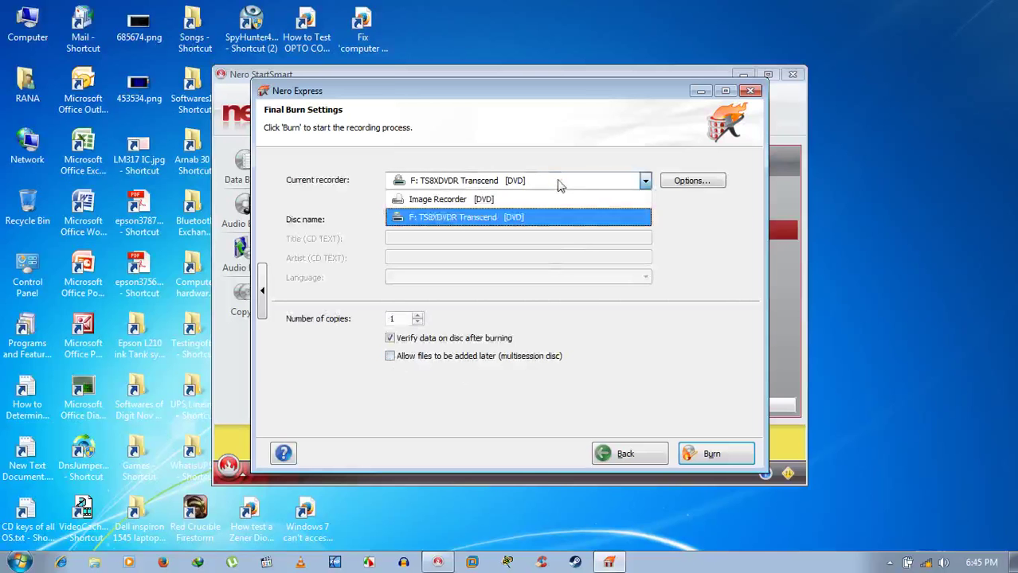
pyautogui.click(446, 222)
pyautogui.click(434, 218)
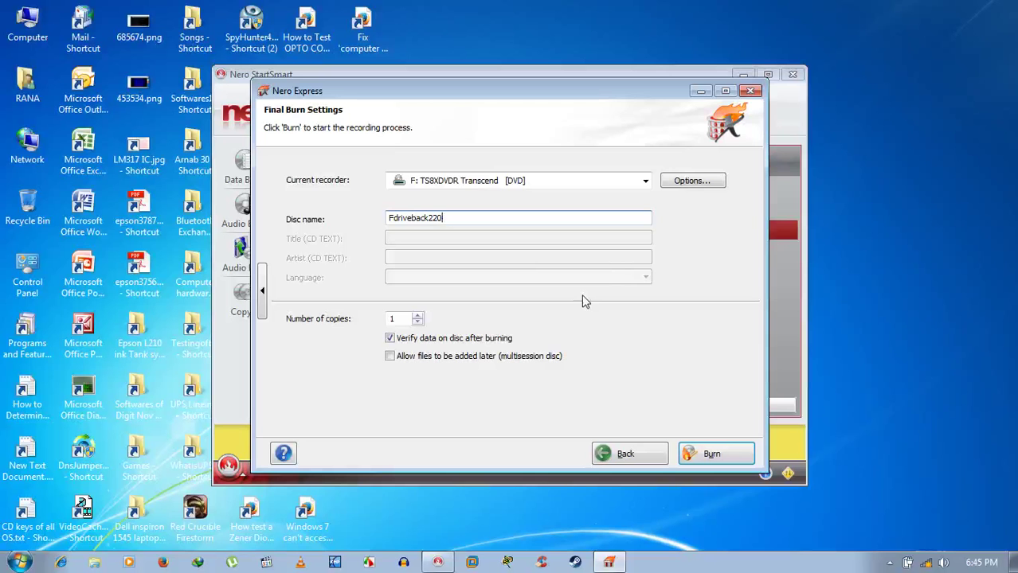
# Step: Try to burn the compilation to the disc, cancel the request for another disc, and leave the burning process
pyautogui.click(711, 453)
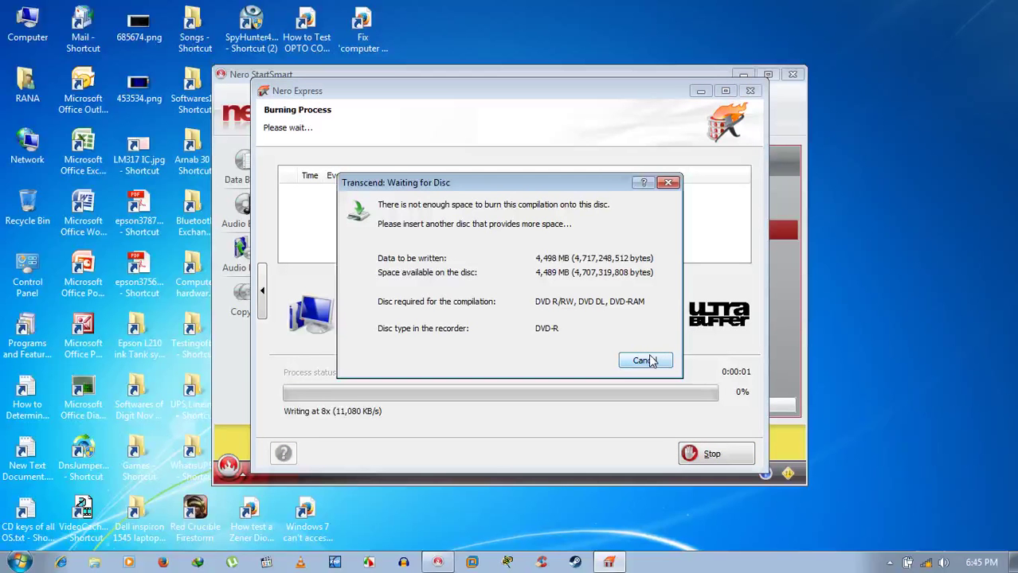
pyautogui.click(648, 360)
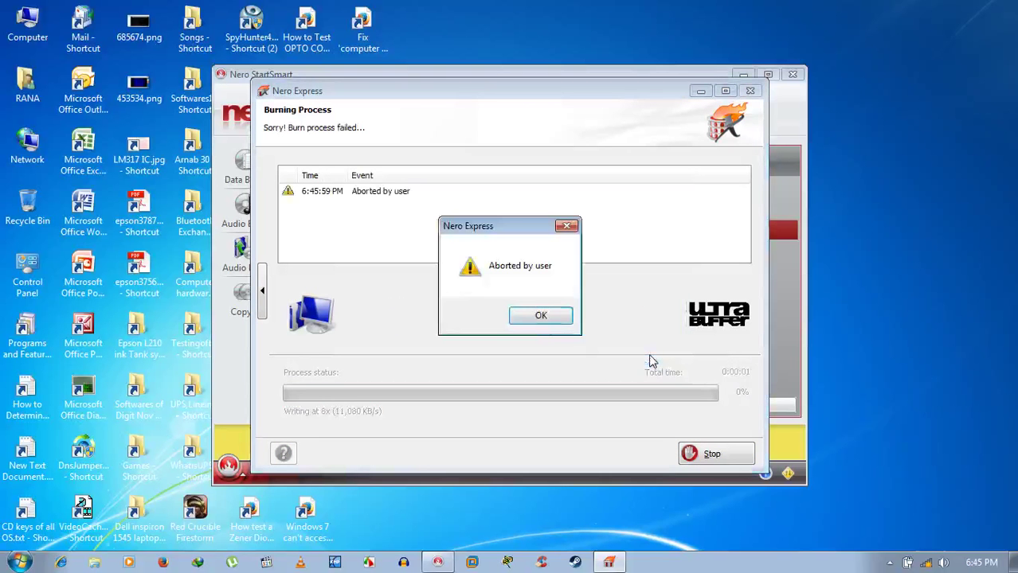
pyautogui.click(542, 319)
pyautogui.click(714, 454)
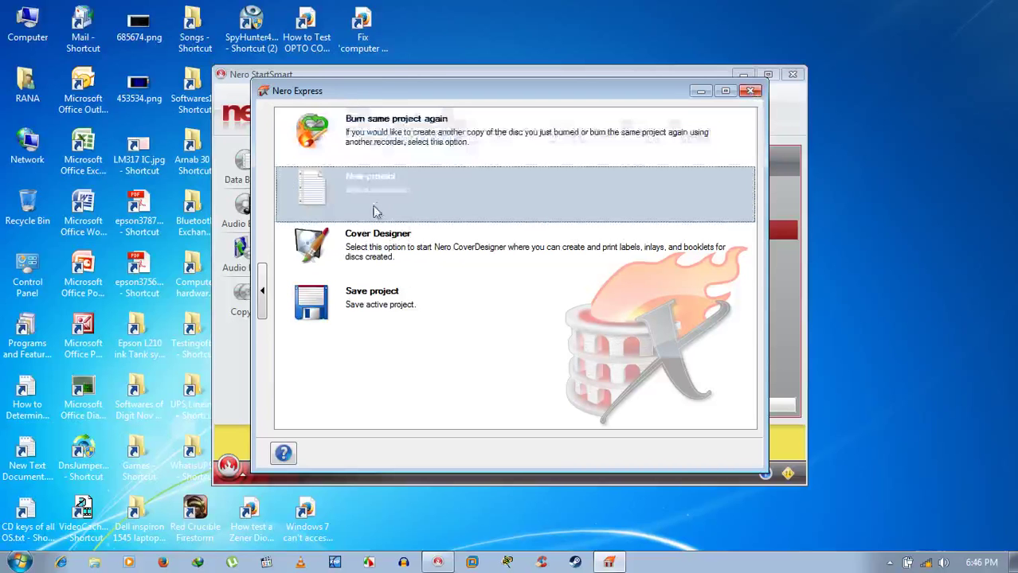
# Step: Start a new data DVD project with an empty compilation
pyautogui.click(374, 201)
pyautogui.click(493, 200)
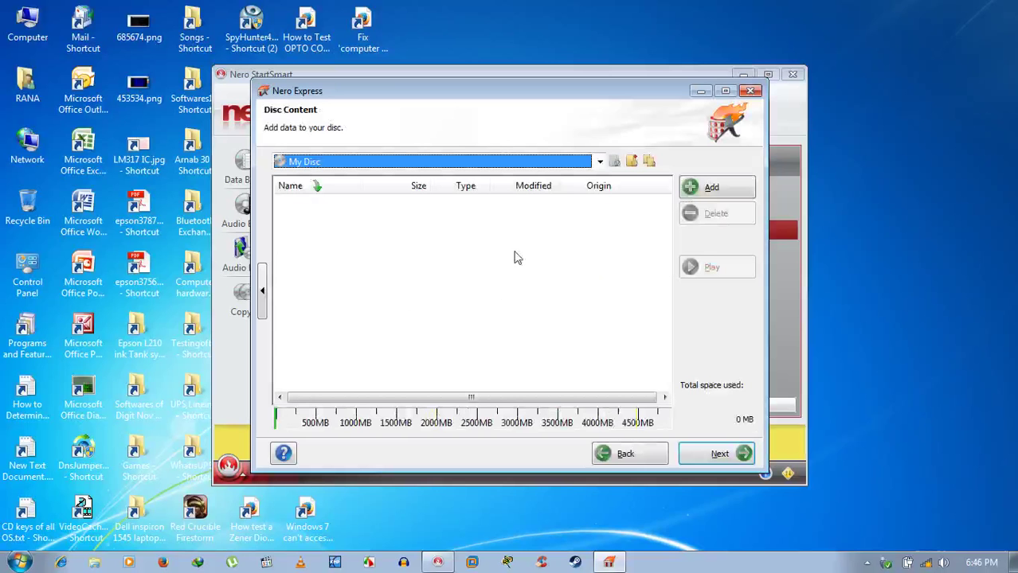
pyautogui.click(600, 161)
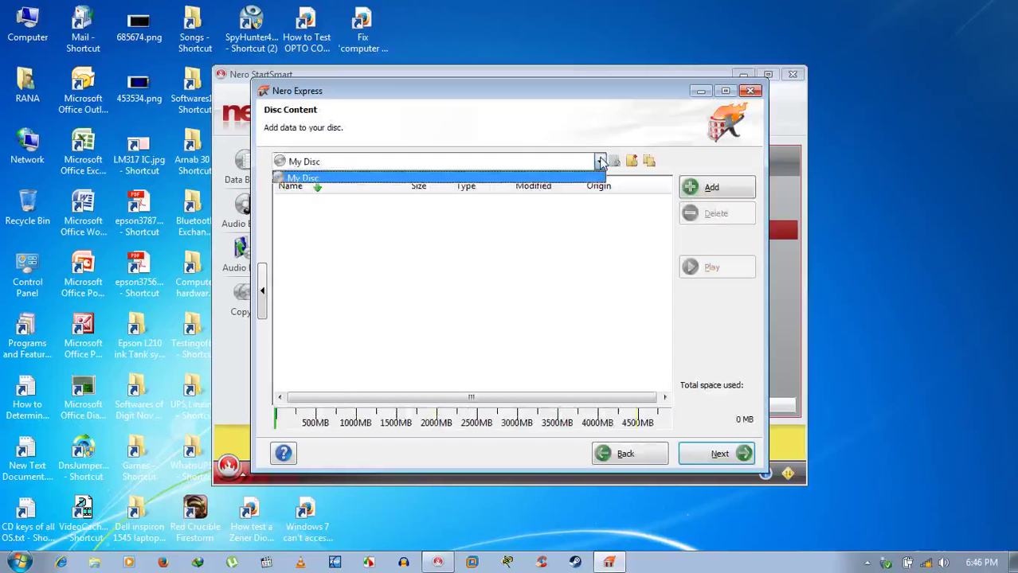
pyautogui.click(589, 176)
pyautogui.click(626, 455)
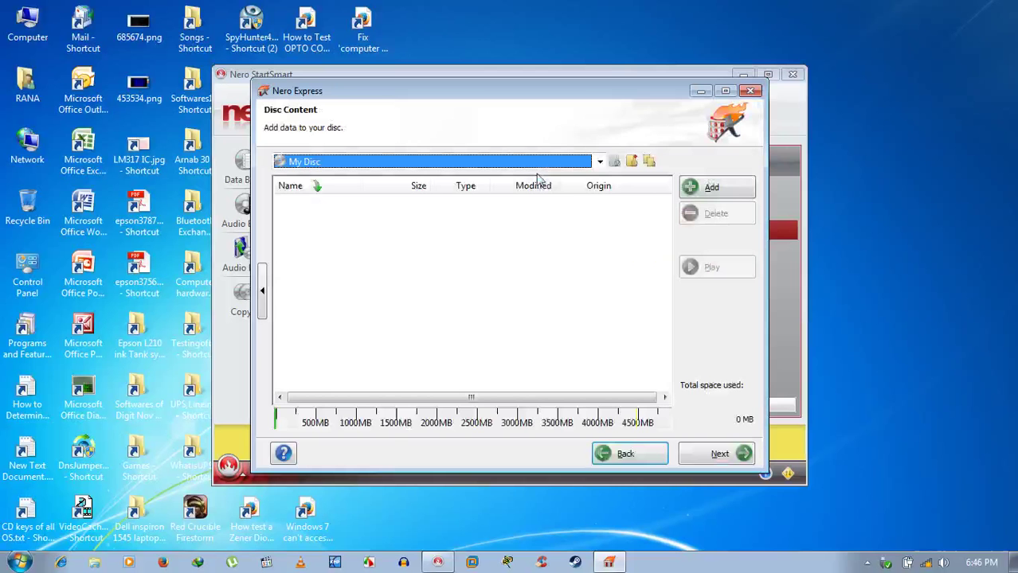
# Step: Open the file selection for the new compilation and browse to the Arnab 30 folder on DATA (D:)
pyautogui.click(734, 186)
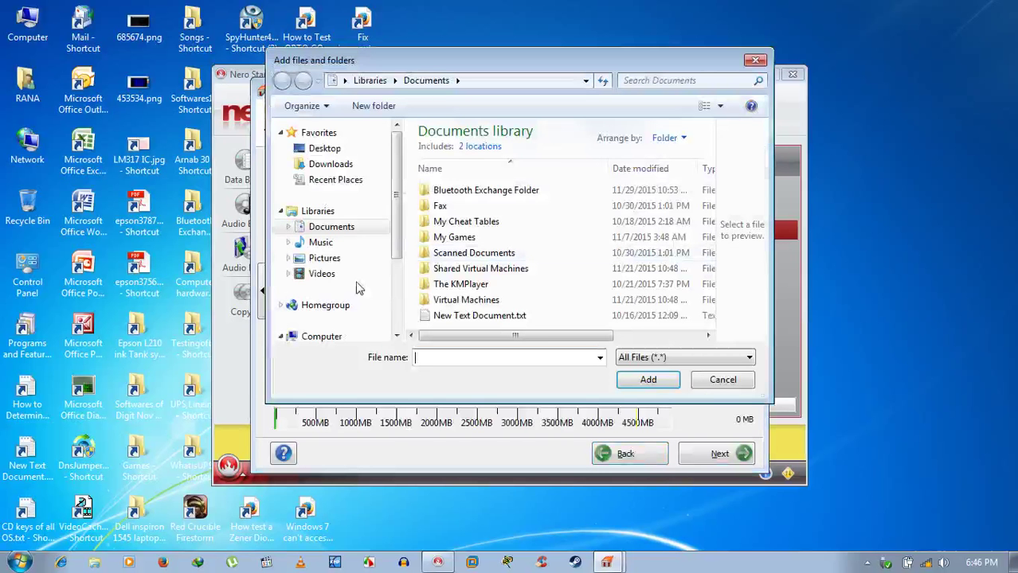
pyautogui.scroll(-2, 359, 278)
pyautogui.click(338, 268)
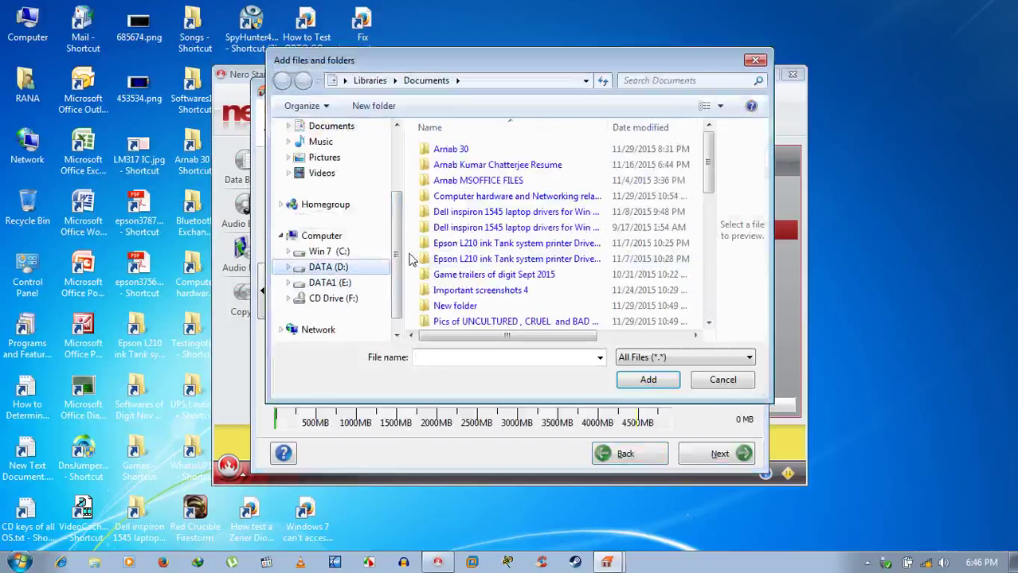
pyautogui.doubleClick(470, 149)
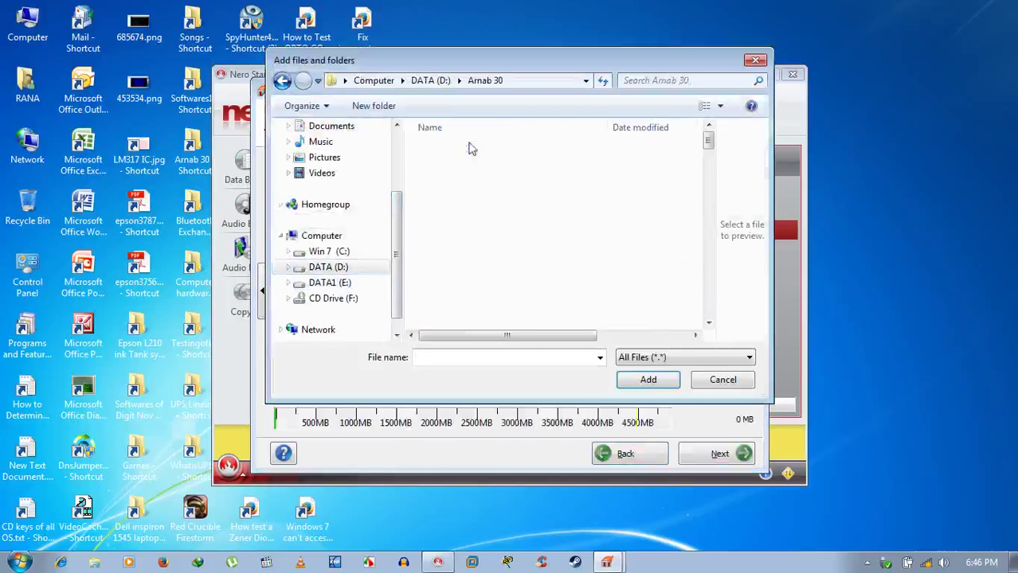
# Step: Select the files from zenmate_security_privacy_vpn-5.0.3-fx.xpi up to the Oracle_VM_VirtualBox_Extension_Pack file and add them to the compilation
pyautogui.moveTo(700, 141); pyautogui.dragTo(711, 334)
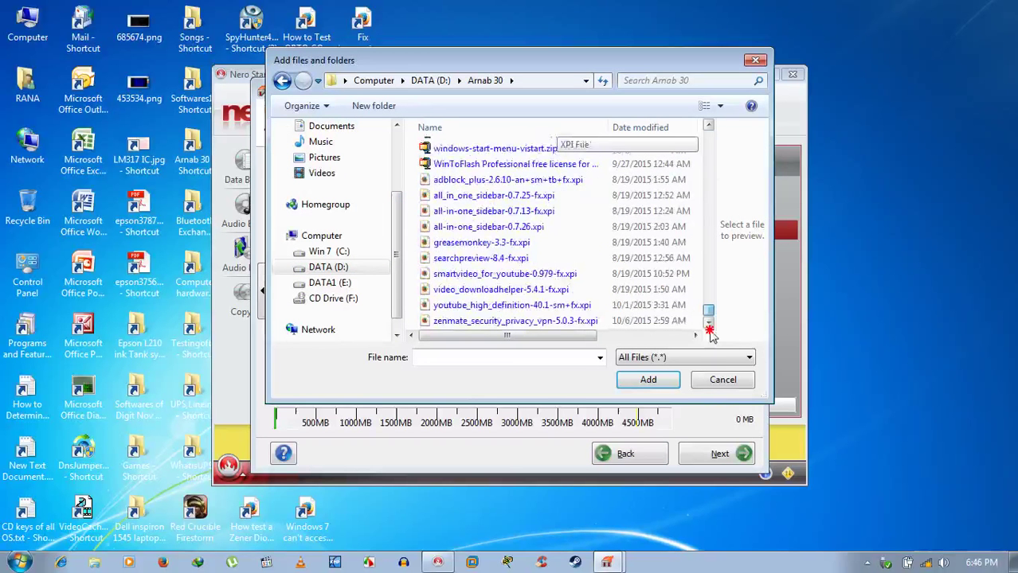
pyautogui.click(513, 322)
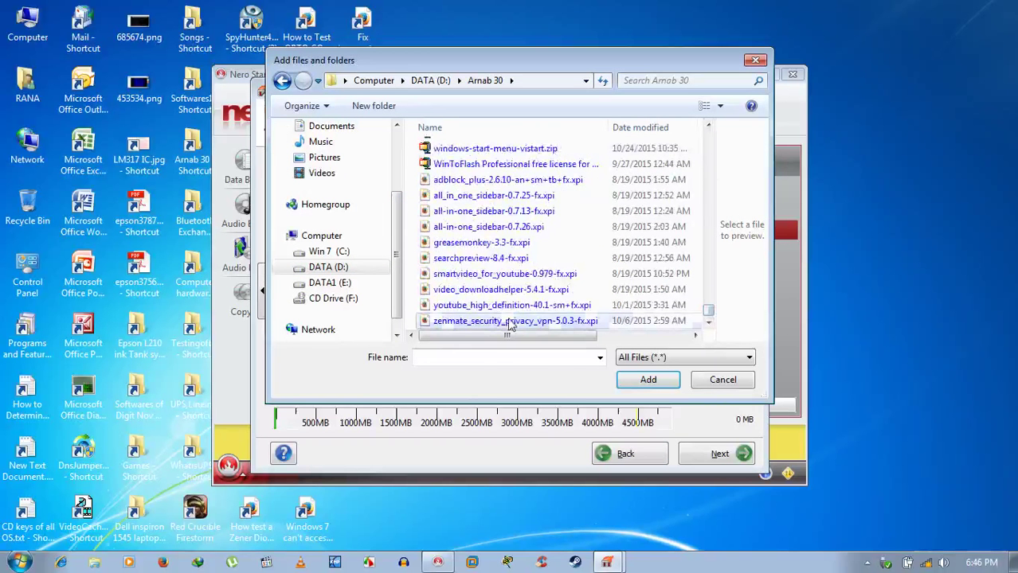
pyautogui.click(709, 127)
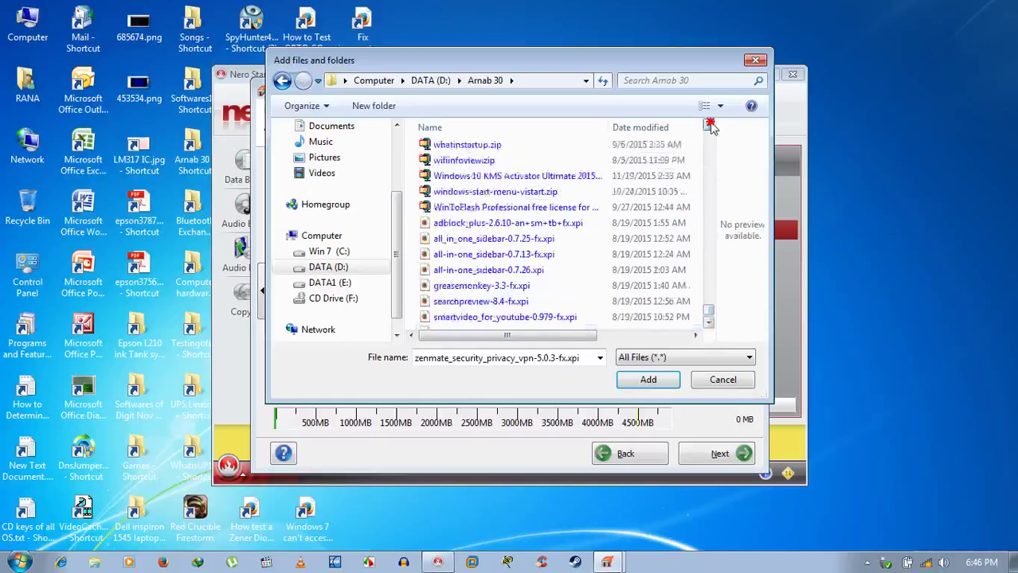
pyautogui.moveTo(711, 128); pyautogui.dragTo(713, 138)
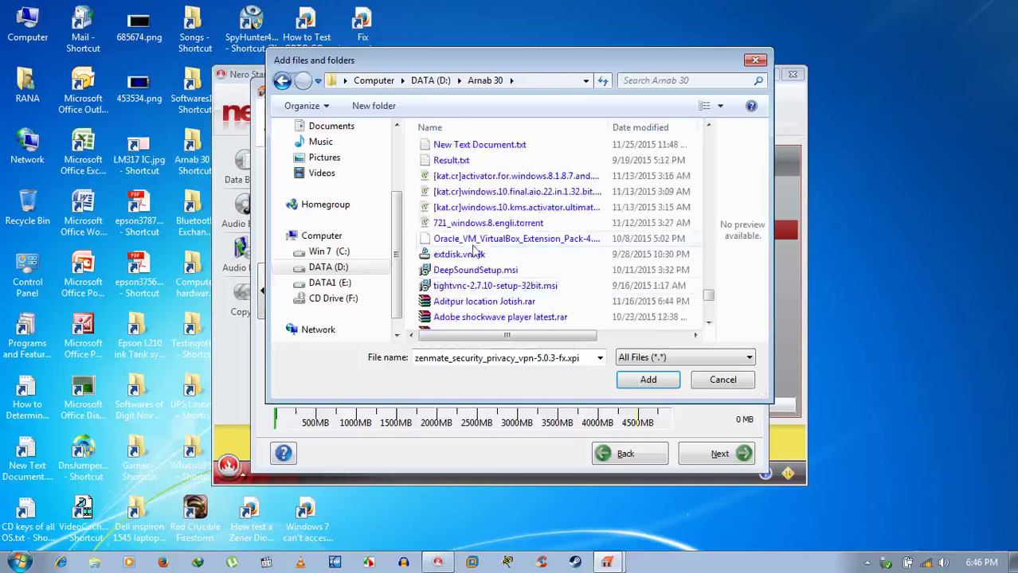
pyautogui.moveTo(605, 239); pyautogui.dragTo(601, 325)
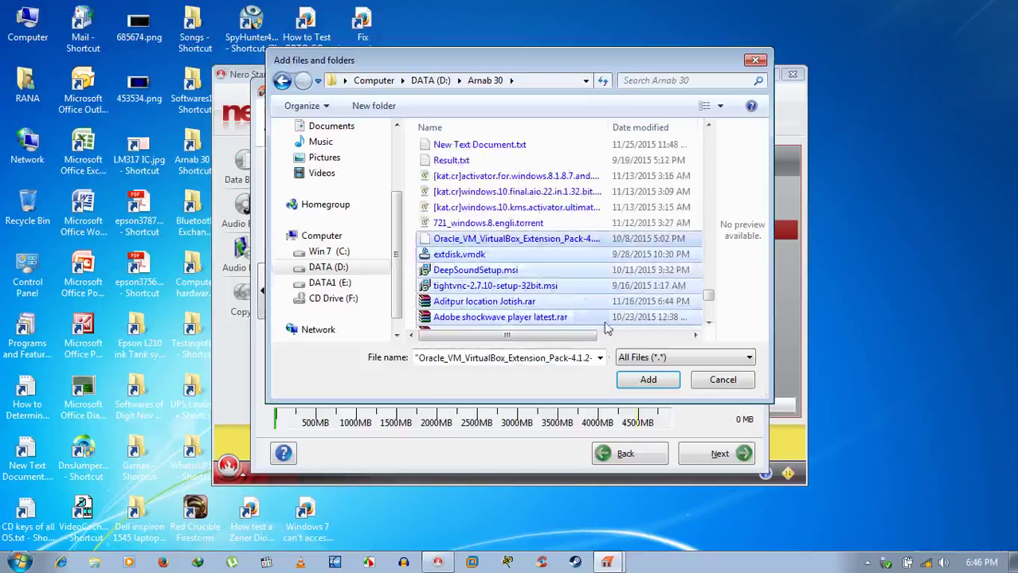
pyautogui.click(643, 381)
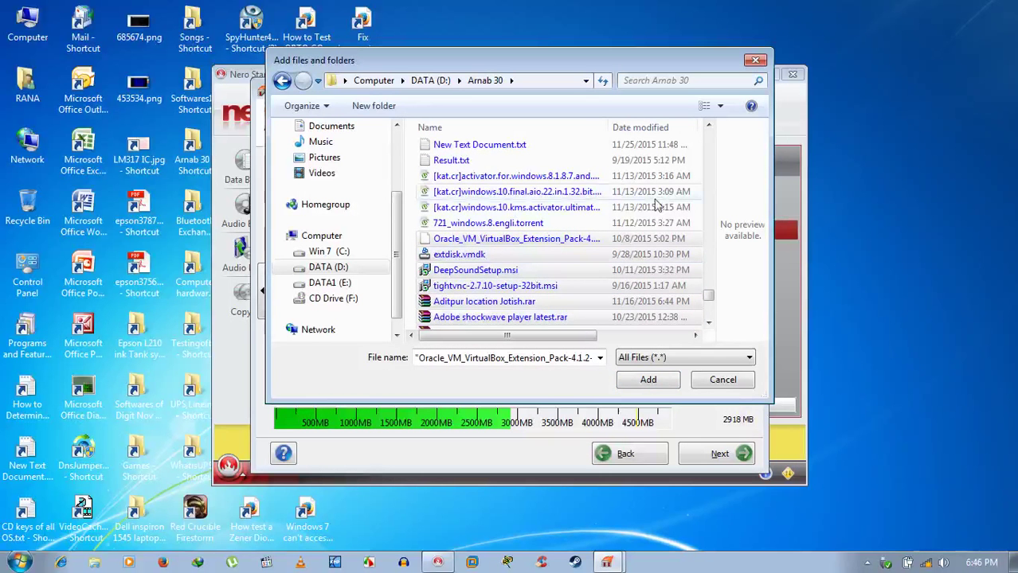
# Step: Add the files from Result.txt up to active.gif to the compilation and close the file selection
pyautogui.scroll(3, 702, 129)
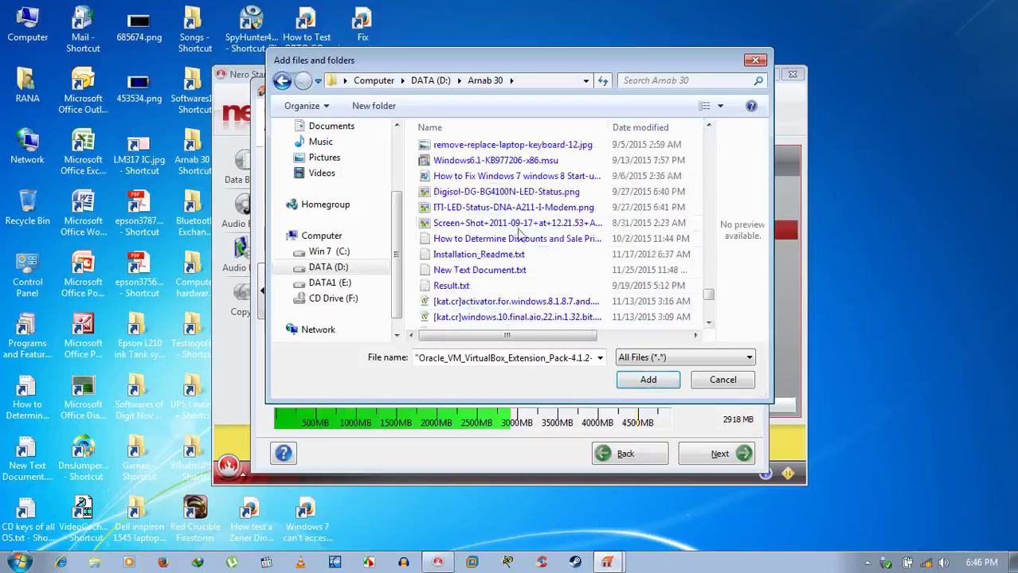
pyautogui.click(452, 286)
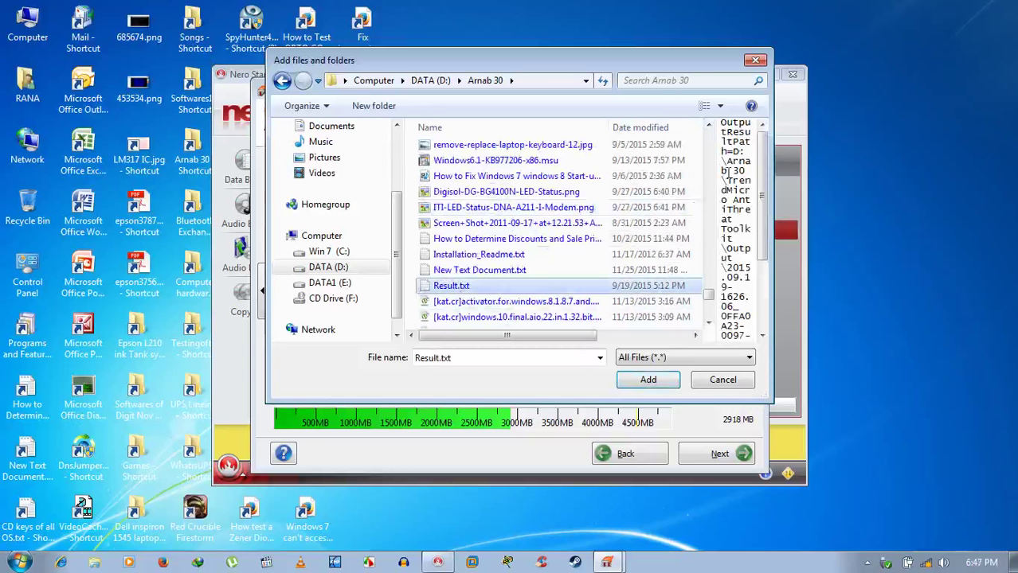
pyautogui.click(709, 127)
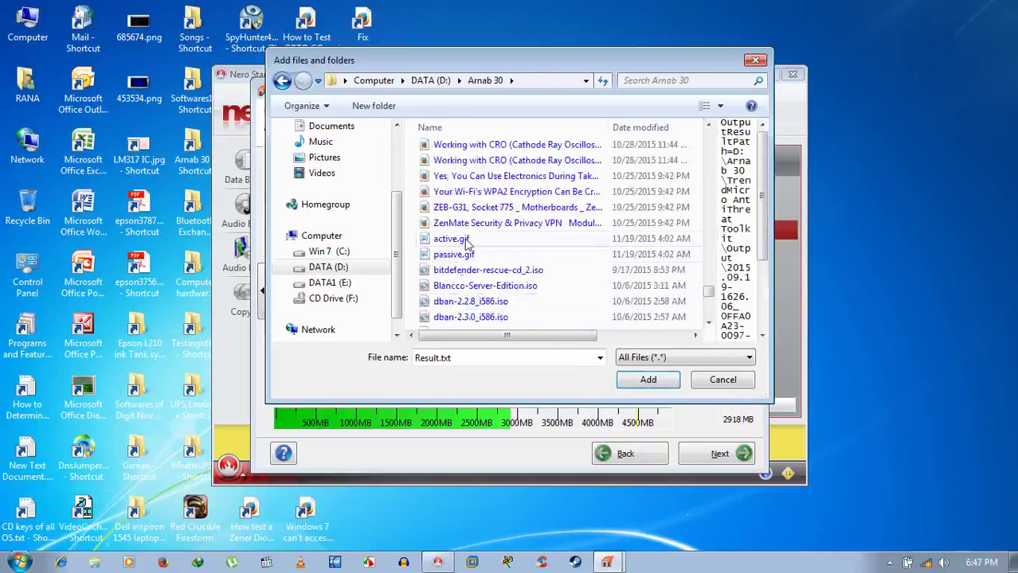
pyautogui.moveTo(411, 231); pyautogui.dragTo(634, 398)
pyautogui.click(646, 382)
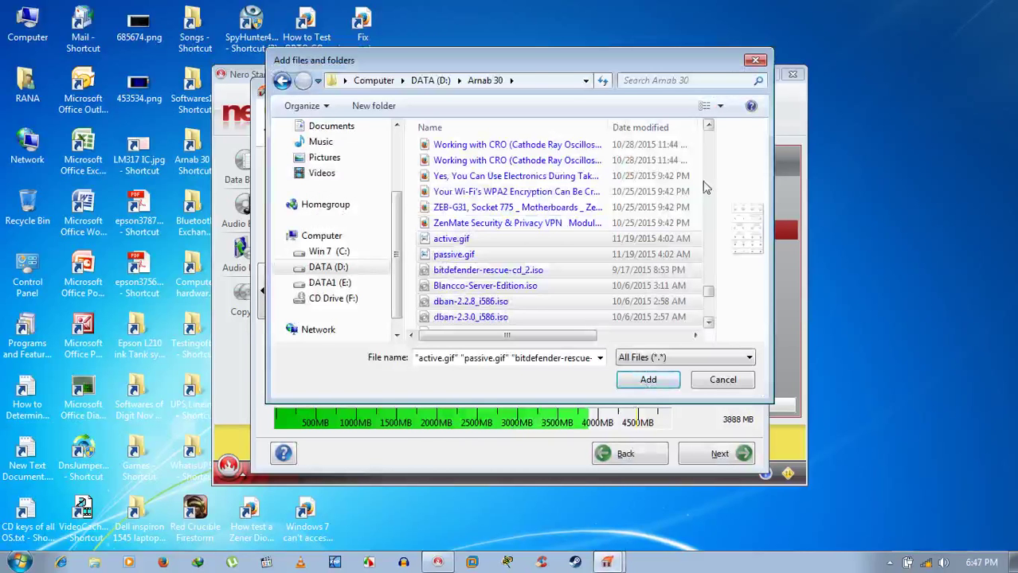
pyautogui.click(711, 126)
pyautogui.moveTo(711, 126); pyautogui.dragTo(714, 126)
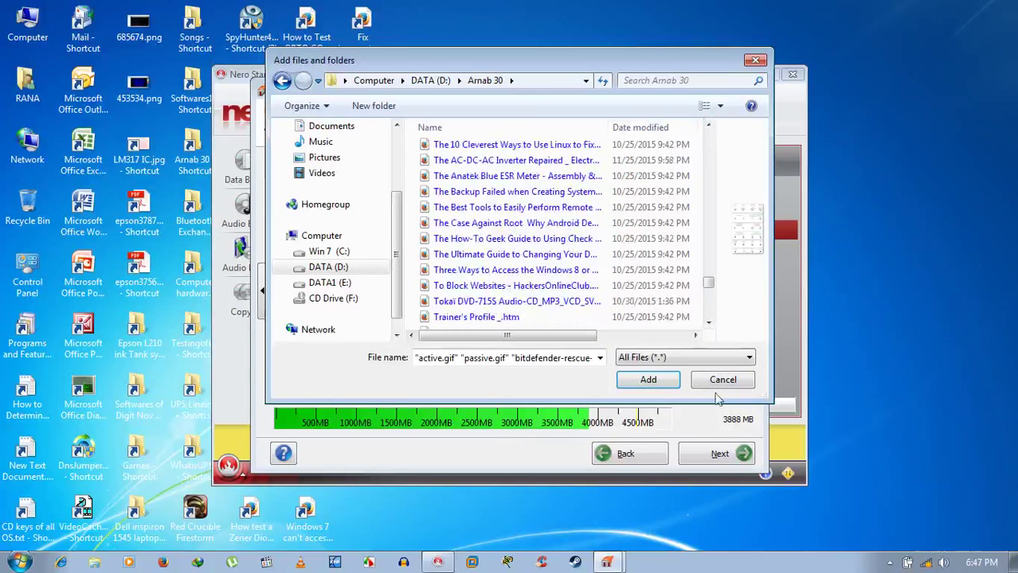
pyautogui.click(722, 380)
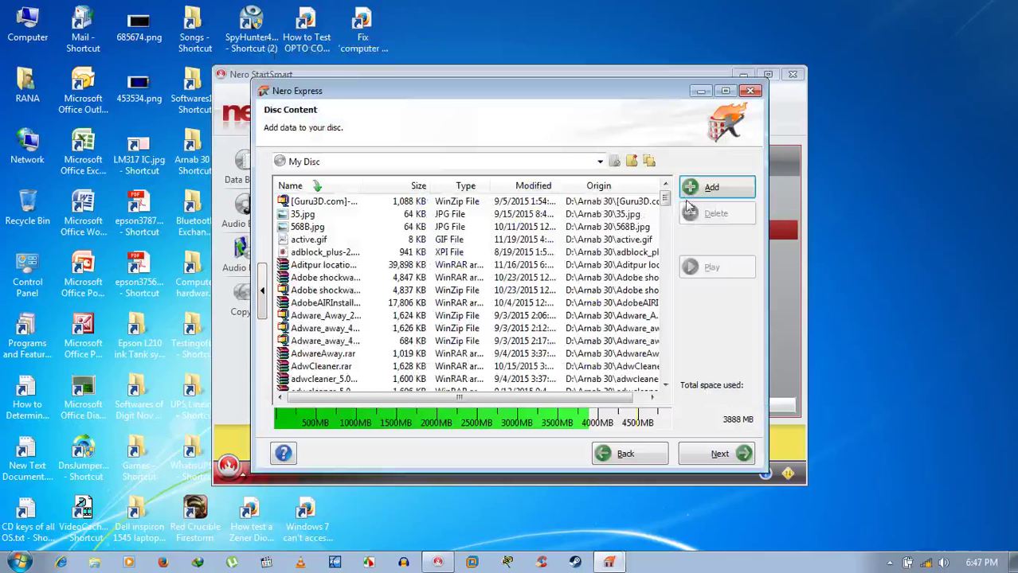
# Step: Check the compilation's file list, then proceed to the final burn settings and keep data verification after burning enabled
pyautogui.click(665, 248)
pyautogui.moveTo(667, 252); pyautogui.dragTo(671, 197)
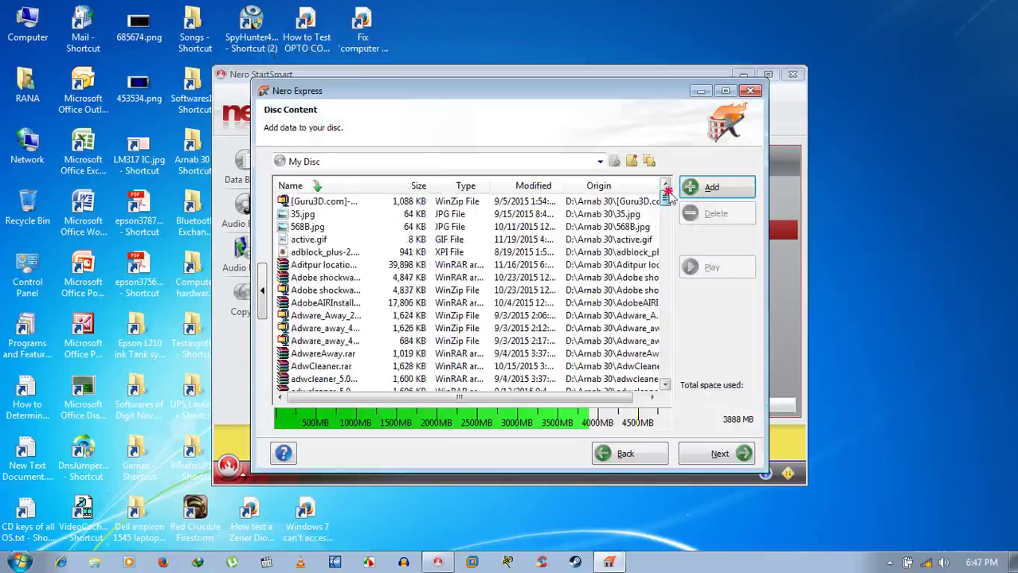
pyautogui.click(711, 454)
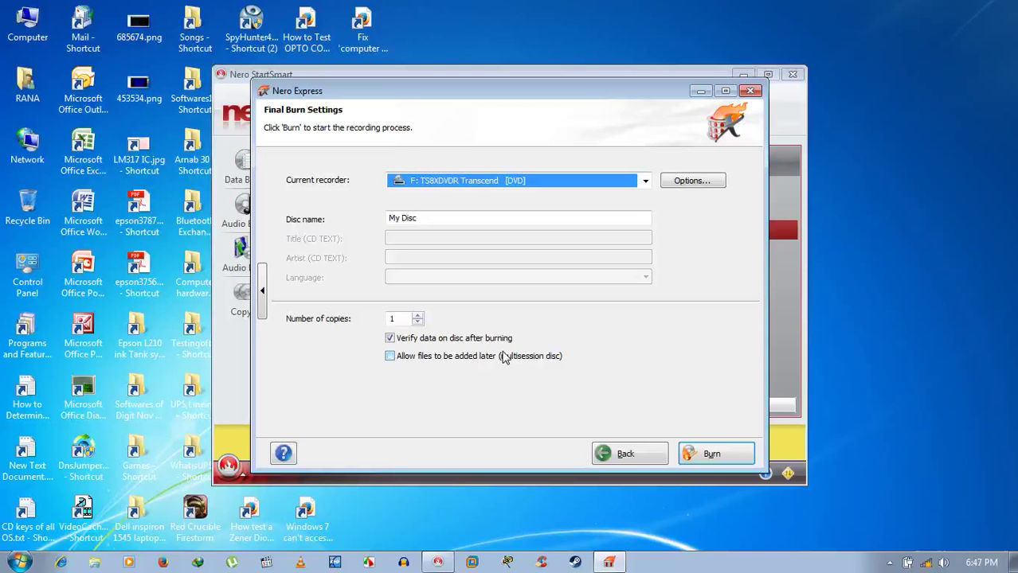
pyautogui.click(405, 343)
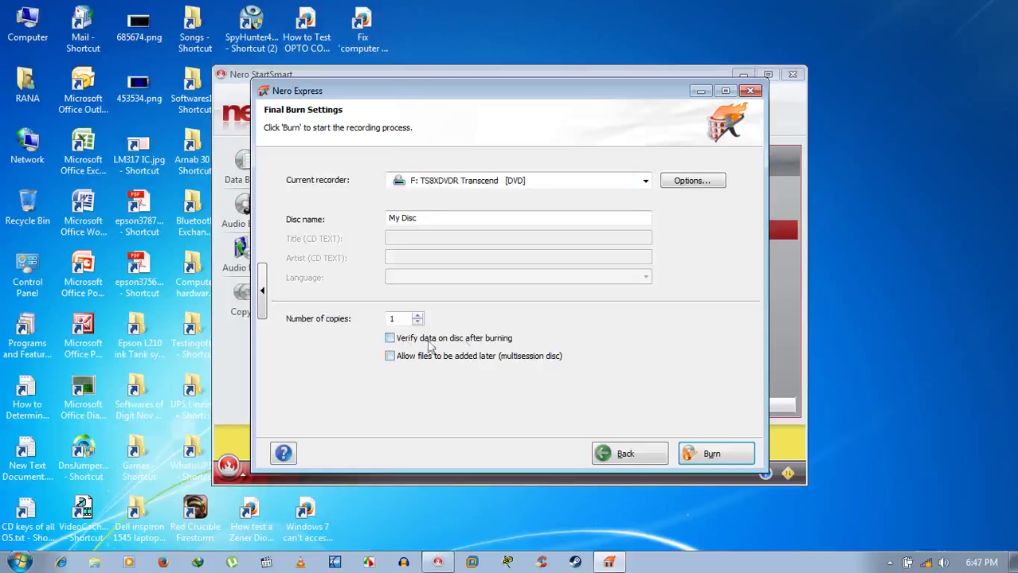
pyautogui.click(391, 340)
# Step: Name the disc FDrivebak220 and start burning it
pyautogui.moveTo(482, 219); pyautogui.dragTo(342, 223)
pyautogui.press('BackSpace')
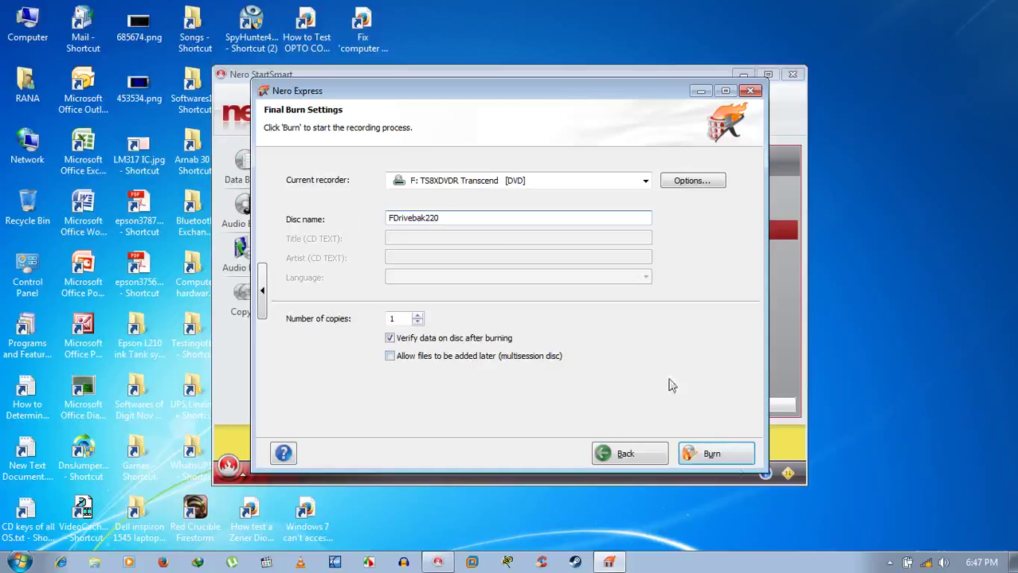
pyautogui.click(730, 461)
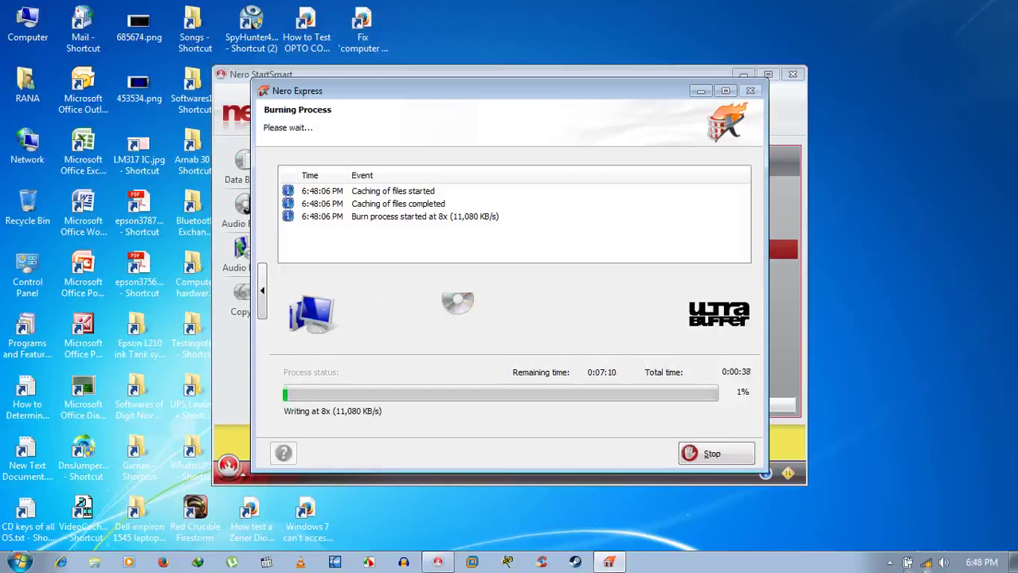
pyautogui.click(890, 562)
pyautogui.rightClick(913, 477)
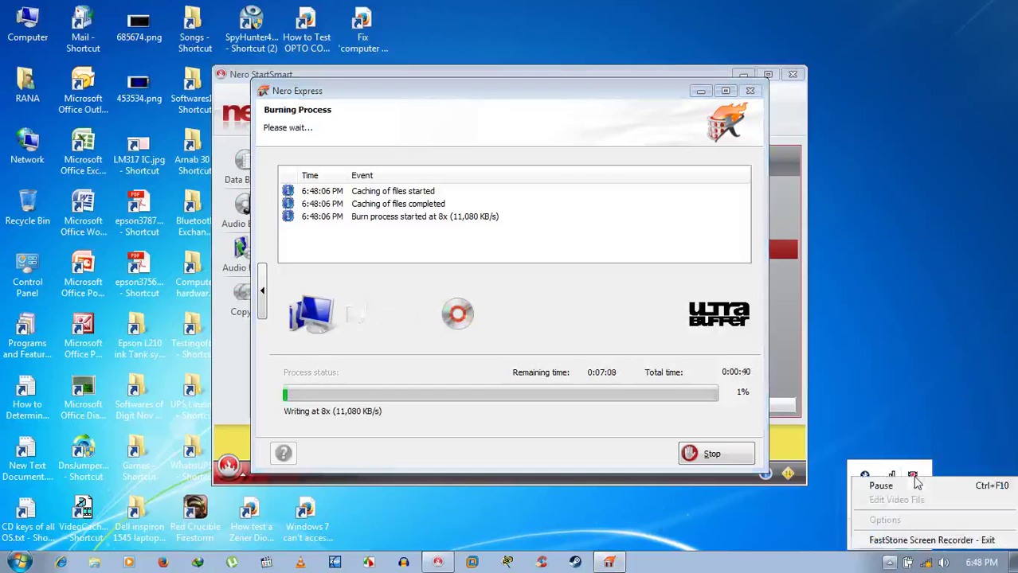